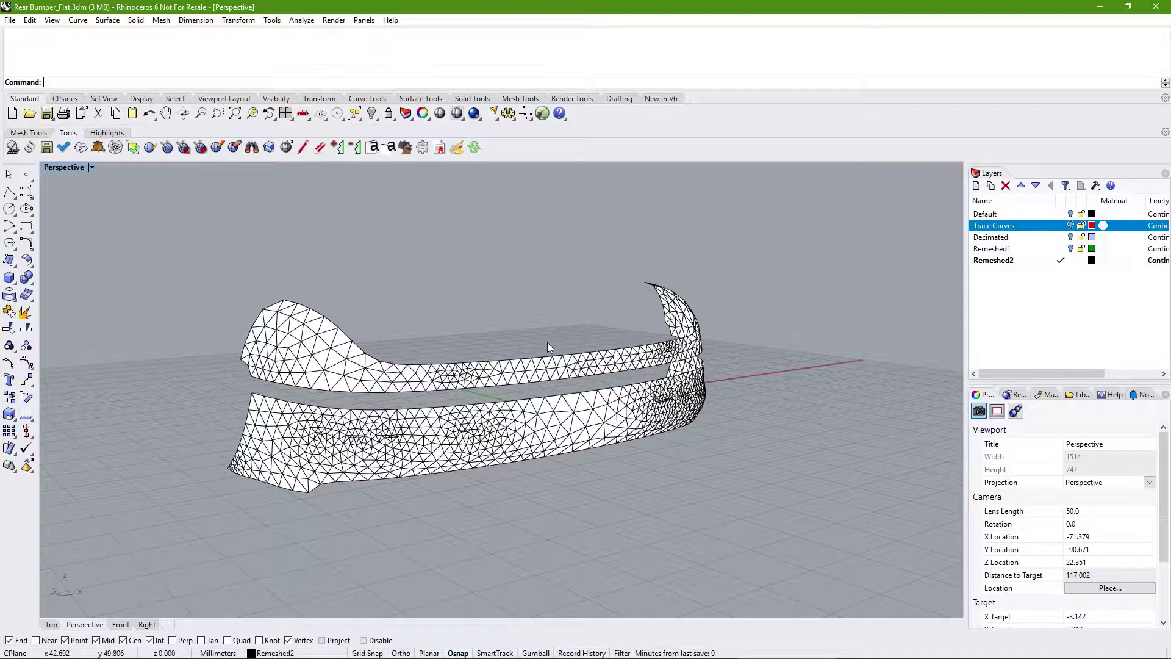
- Flatten the two rear-bumper meshes with ExactFlat's EFFlatten
{"action": "right_click_drag", "start_coordinate": [533, 331], "coordinate": [180, 240]}
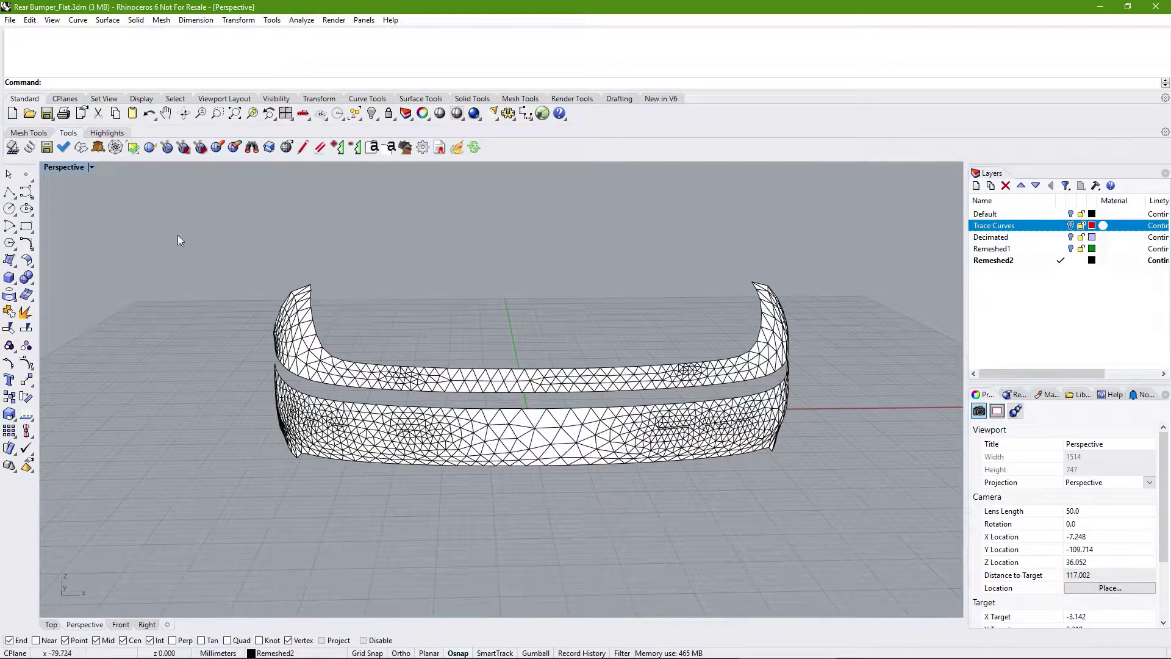
{"action": "left_click", "coordinate": [28, 147]}
{"action": "left_click", "coordinate": [328, 418]}
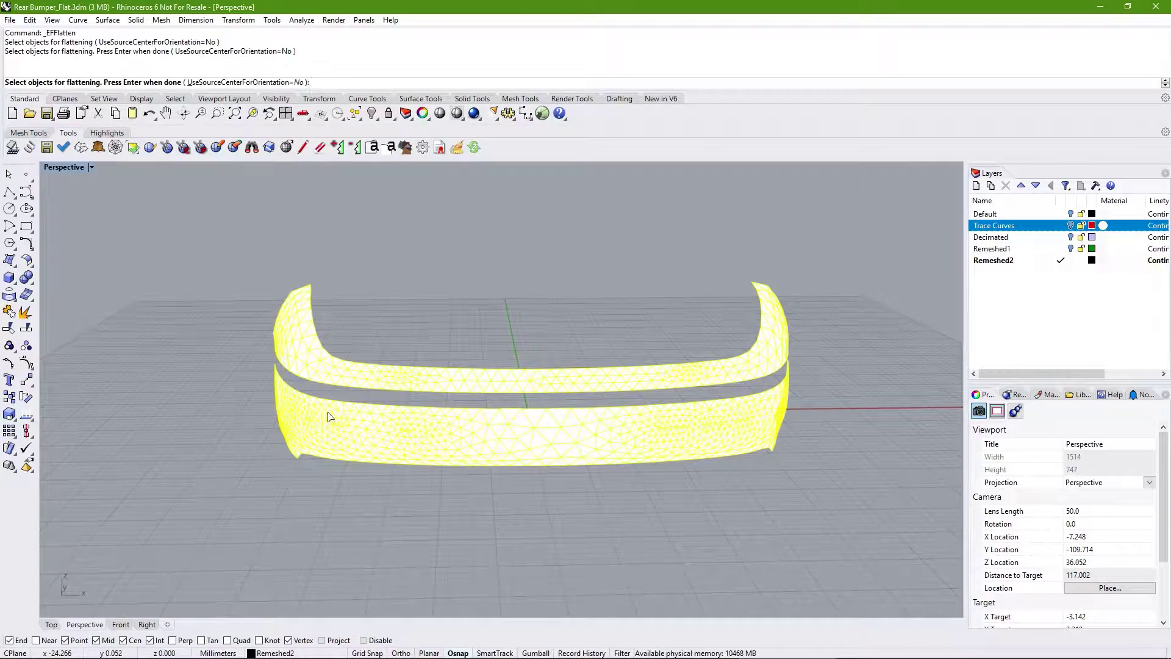
{"action": "key", "text": "Return"}
- Maximize the Top view, make ExactFlat Pattern current, and hide the Model and Remeshed2 layers
{"action": "right_click_drag", "start_coordinate": [409, 286], "coordinate": [285, 299]}
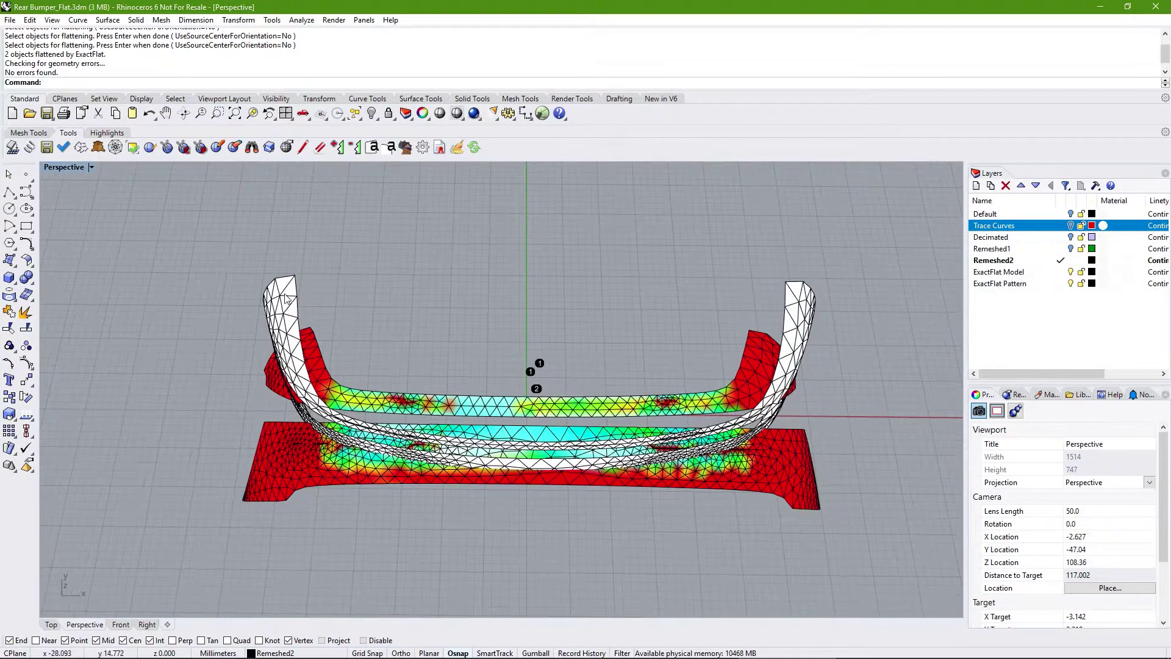
{"action": "double_click", "coordinate": [50, 166]}
{"action": "double_click", "coordinate": [50, 166]}
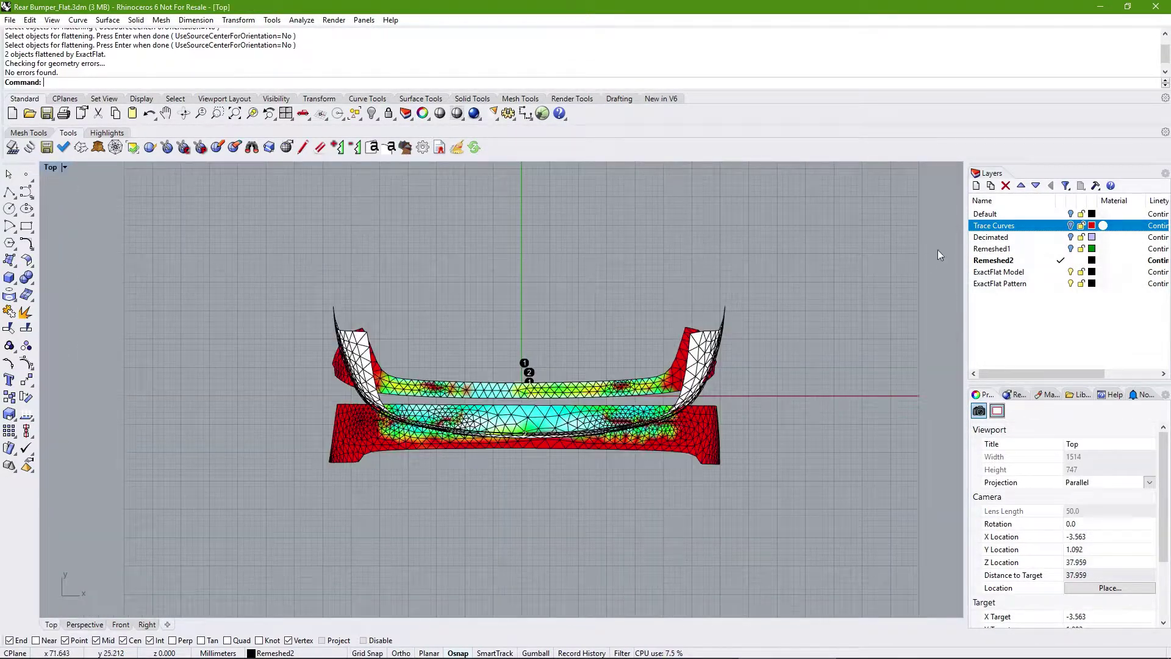
{"action": "left_click", "coordinate": [1062, 283]}
{"action": "left_click", "coordinate": [1001, 284]}
{"action": "left_click", "coordinate": [1071, 272]}
{"action": "left_click", "coordinate": [1070, 260]}
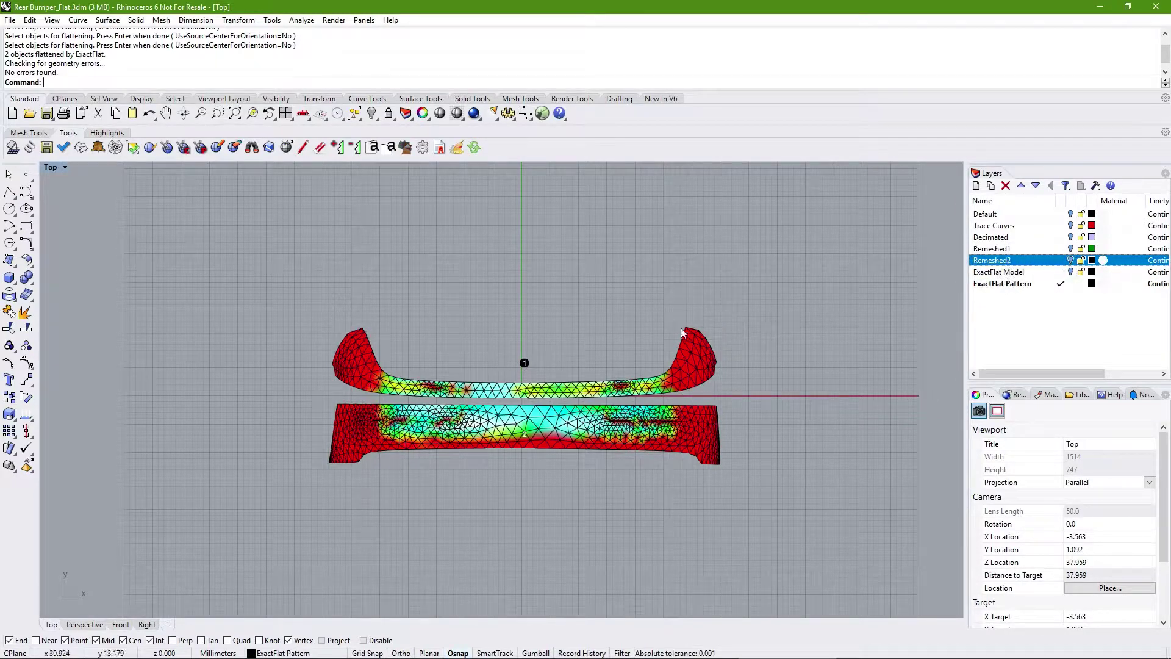
{"action": "right_click_drag", "start_coordinate": [682, 333], "coordinate": [688, 338]}
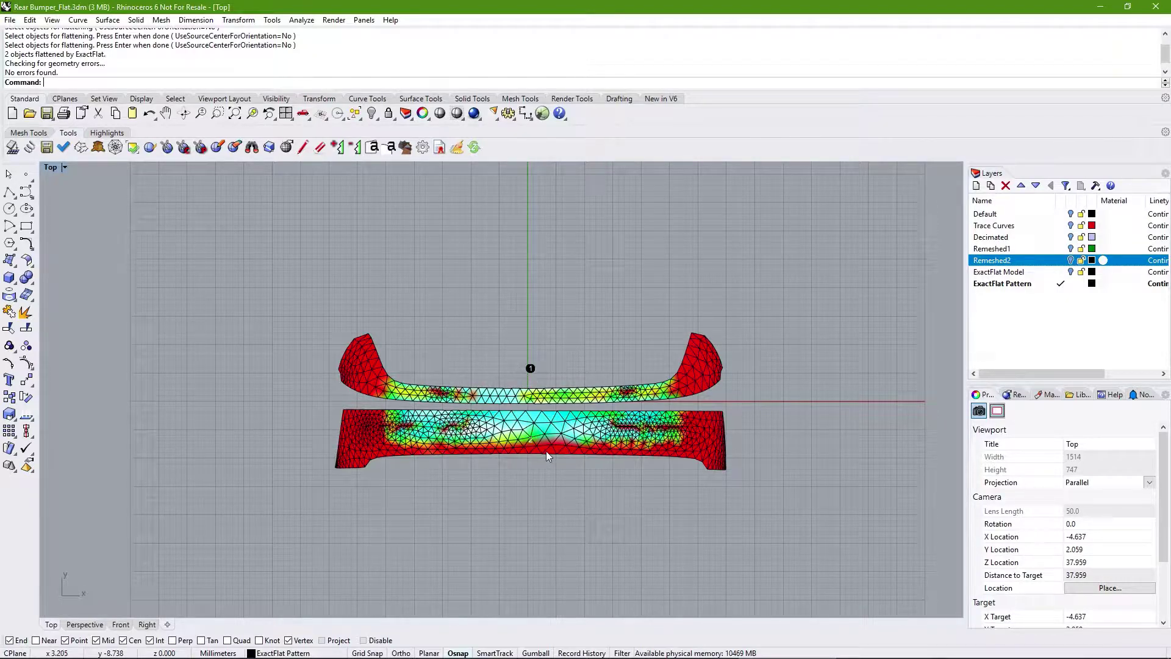
{"action": "left_click", "coordinate": [432, 393]}
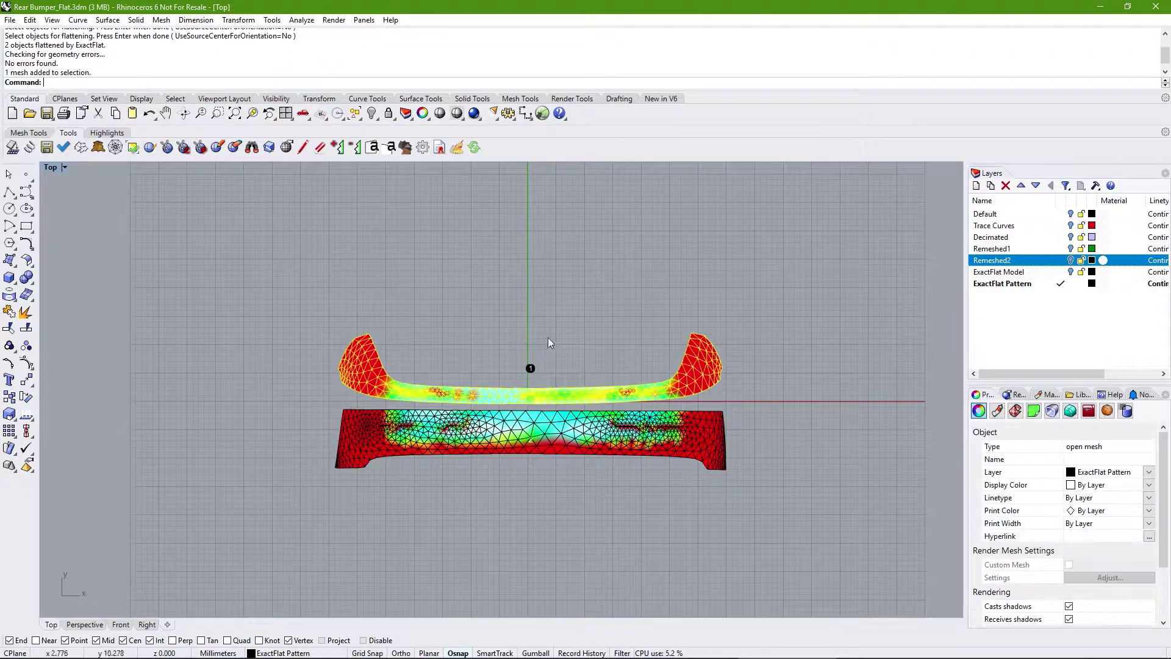
{"action": "left_click", "coordinate": [795, 391]}
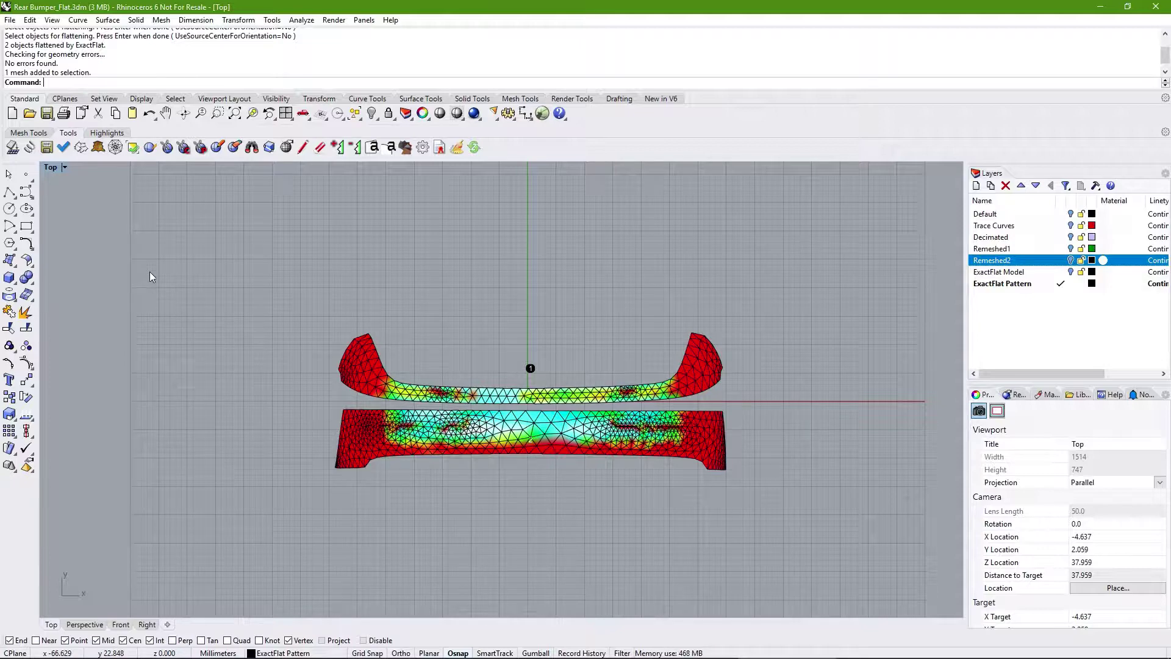
- Apply EFFracture to the upper and lower pattern pieces, repeating it on the upper piece
{"action": "left_click", "coordinate": [81, 147]}
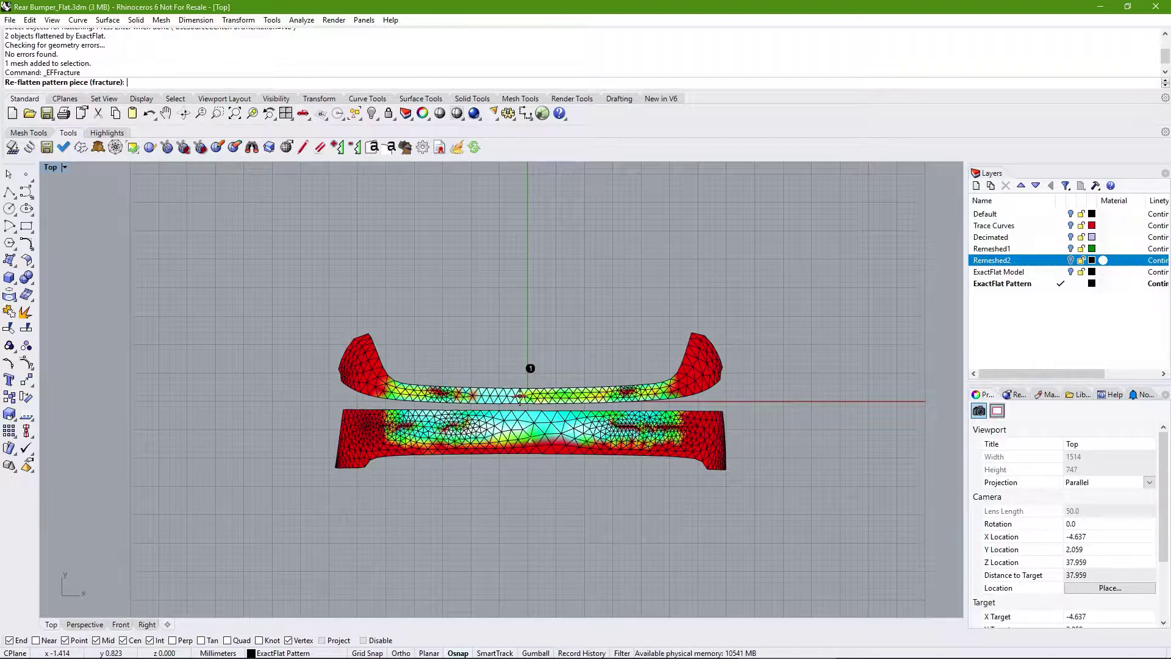
{"action": "left_click", "coordinate": [520, 396]}
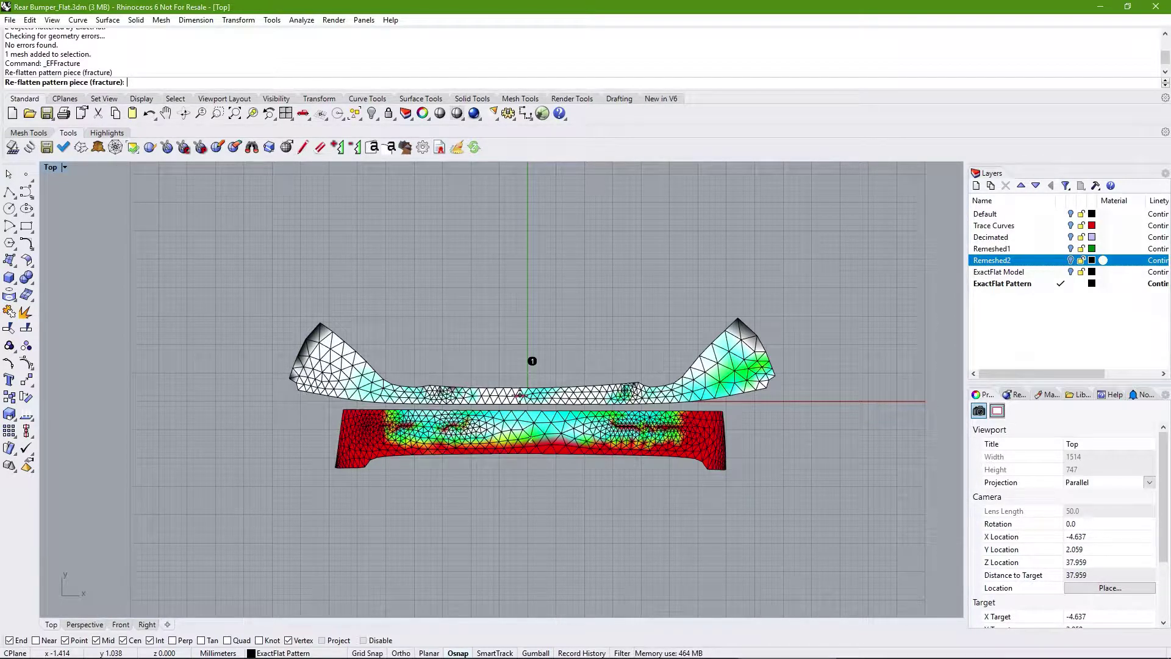
{"action": "left_click", "coordinate": [533, 431]}
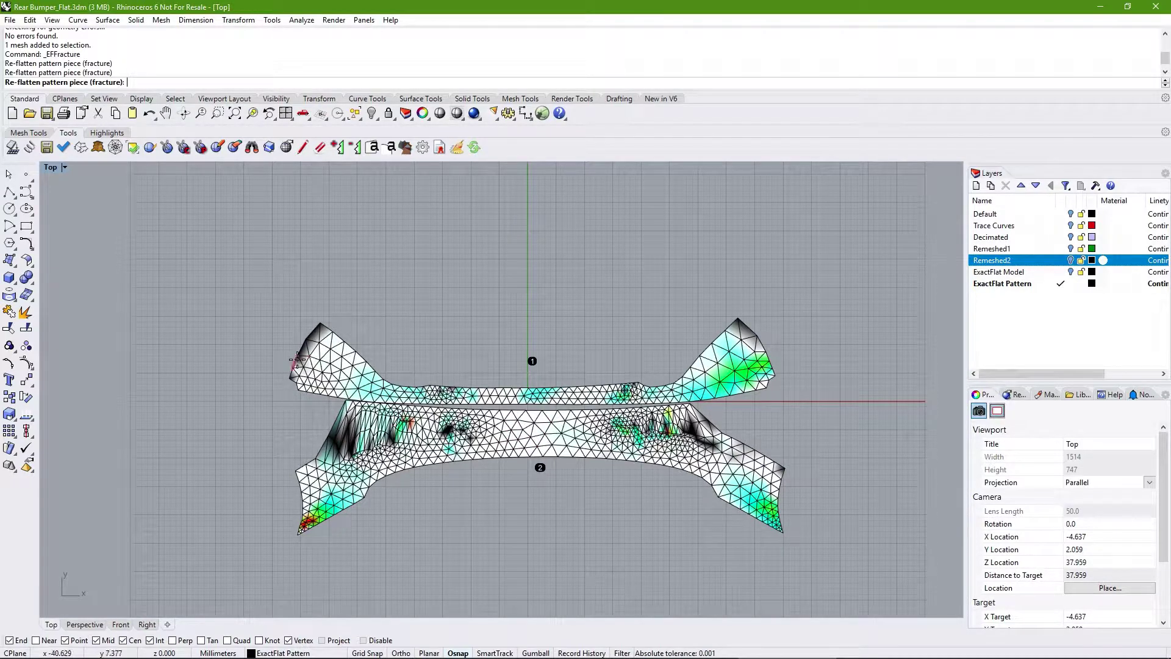
{"action": "left_click", "coordinate": [320, 337]}
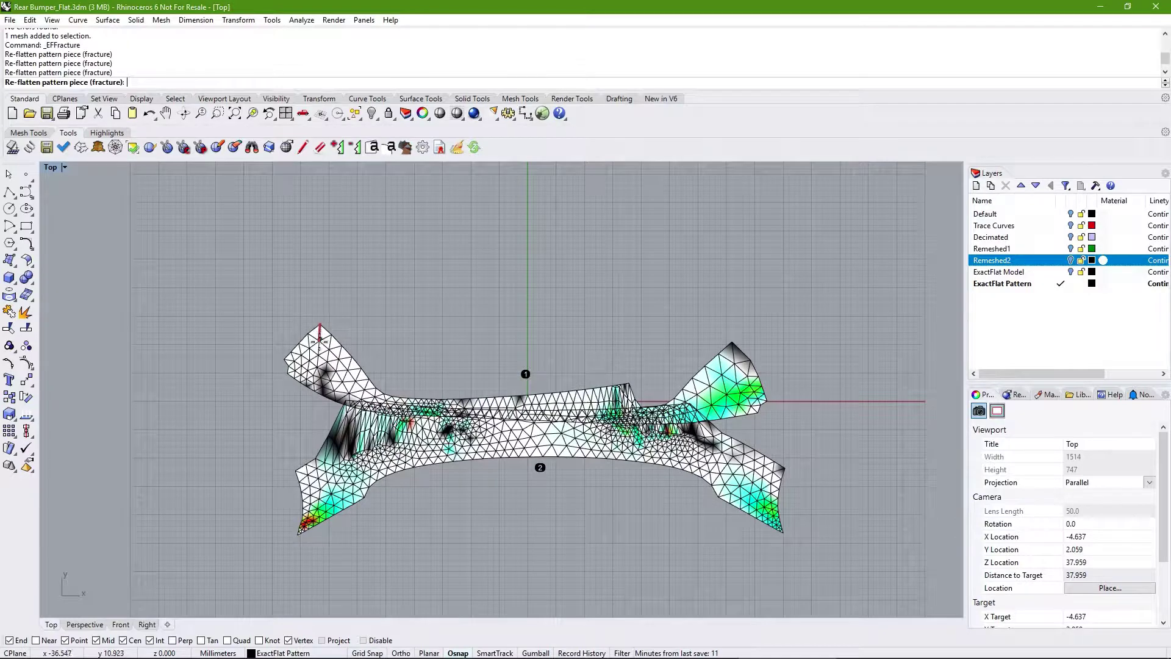
{"action": "left_click", "coordinate": [314, 365]}
{"action": "left_click", "coordinate": [320, 330]}
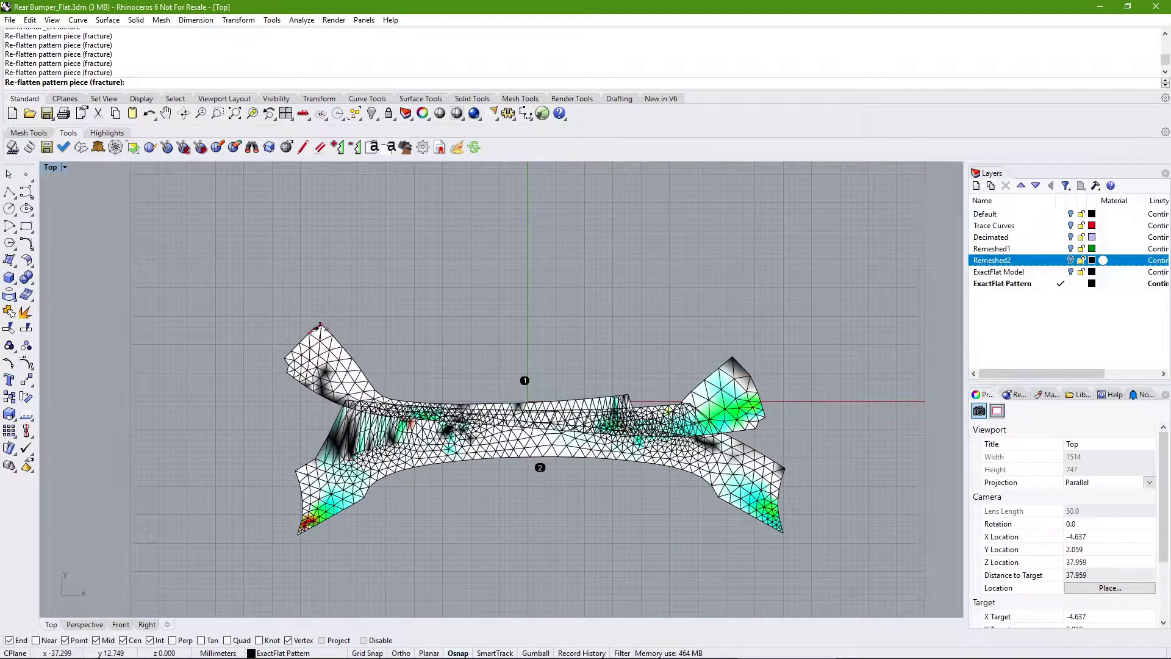
- End the fracture command and move the upper pattern piece up and left
{"action": "key", "text": "Escape"}
{"action": "left_click_drag", "start_coordinate": [355, 346], "coordinate": [317, 274]}
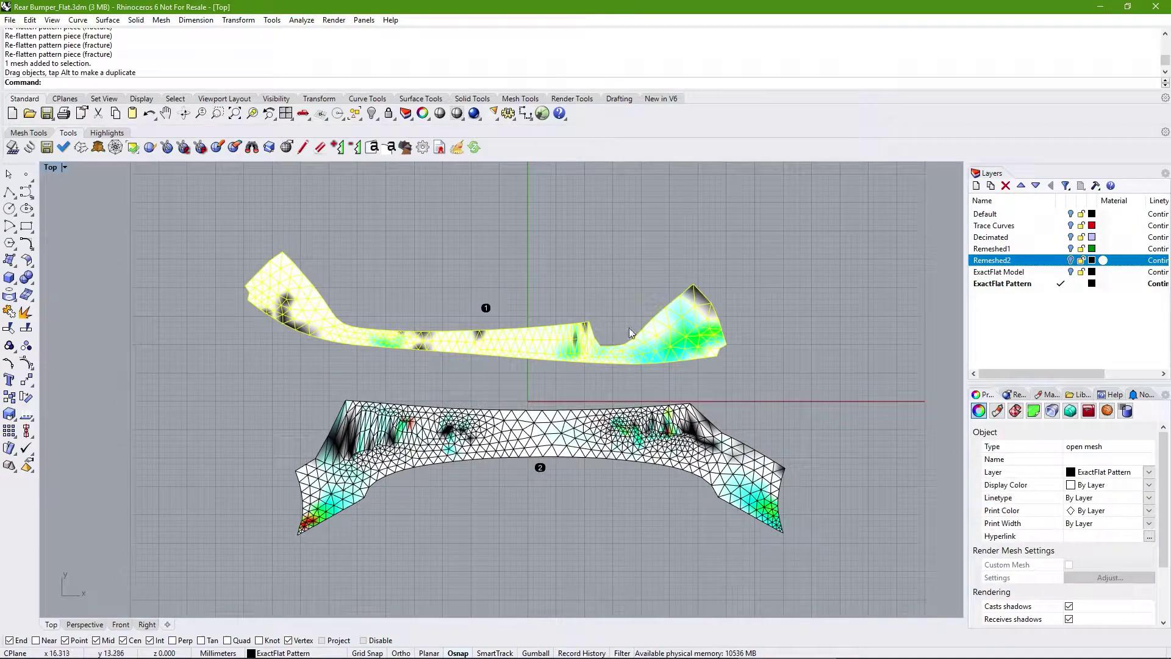
{"action": "left_click", "coordinate": [573, 276]}
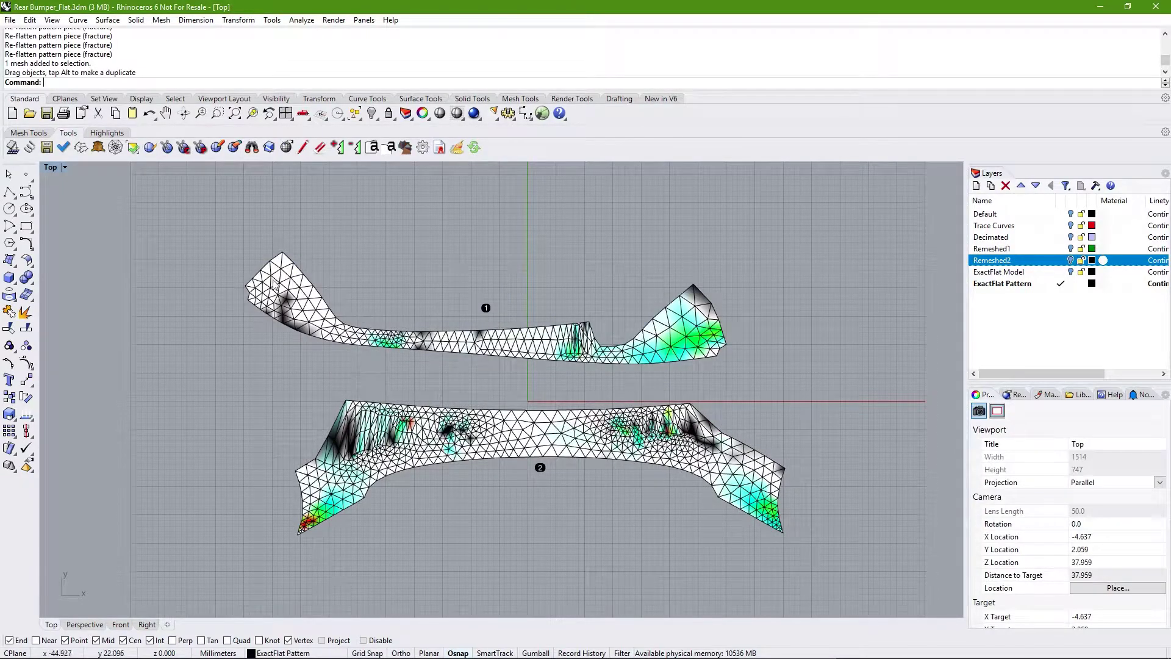
- Fracture re-flatten the lower pattern piece repeatedly along its strip, right end and upper arm
{"action": "left_click", "coordinate": [81, 147]}
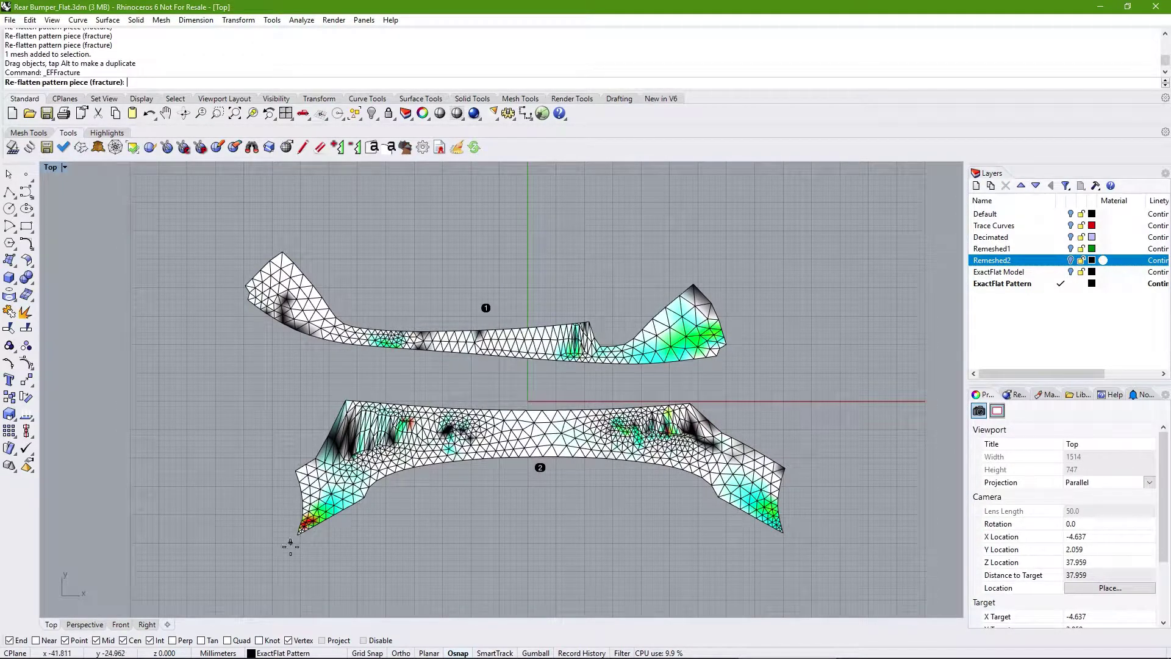
{"action": "left_click", "coordinate": [303, 528]}
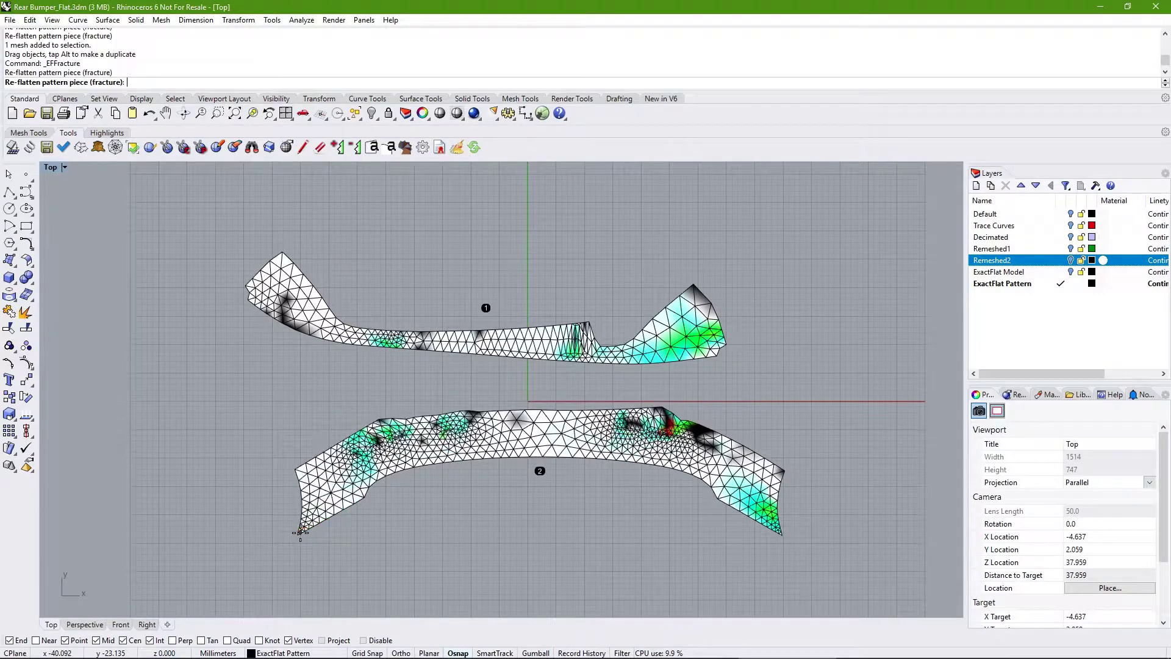
{"action": "left_click", "coordinate": [330, 467]}
{"action": "left_click", "coordinate": [735, 476]}
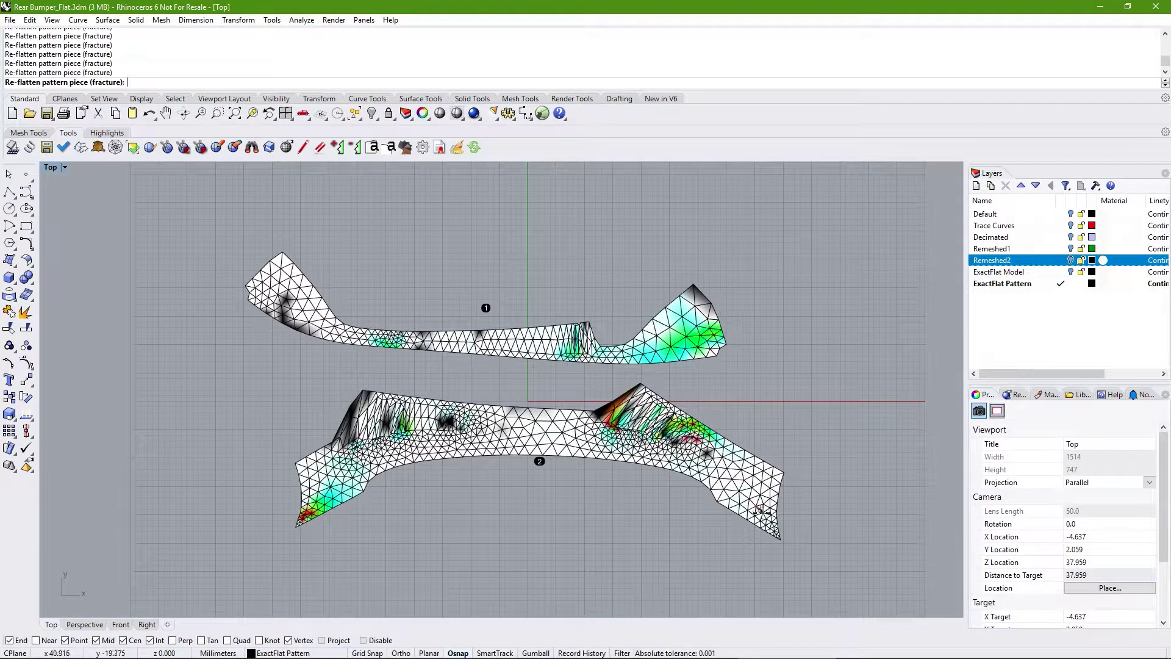
{"action": "left_click", "coordinate": [760, 509]}
{"action": "left_click", "coordinate": [773, 531]}
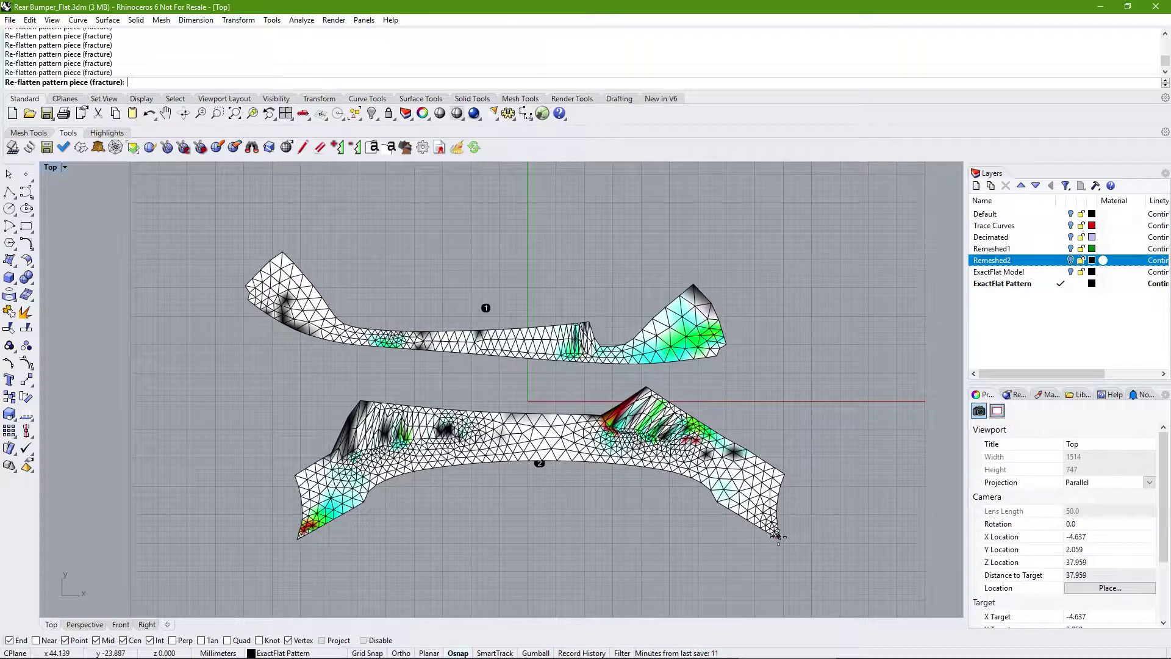
{"action": "left_click", "coordinate": [776, 536]}
{"action": "left_click", "coordinate": [771, 504]}
{"action": "left_click", "coordinate": [775, 479]}
{"action": "left_click", "coordinate": [751, 461]}
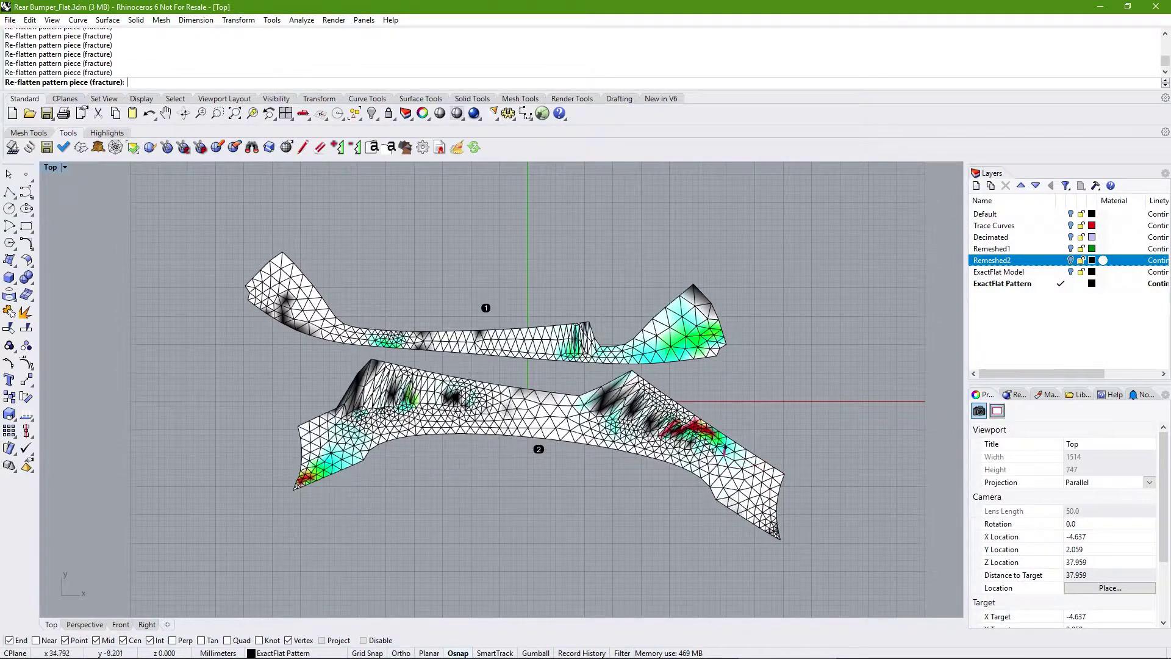
{"action": "left_click", "coordinate": [680, 428]}
{"action": "left_click", "coordinate": [634, 385]}
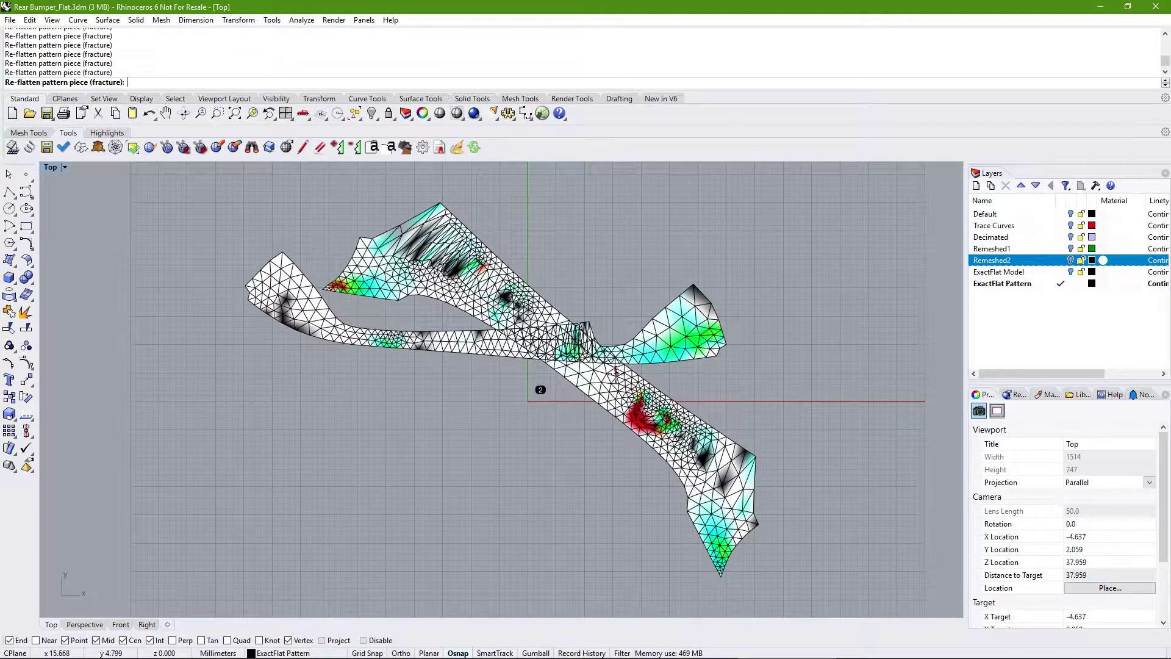
{"action": "left_click", "coordinate": [616, 373]}
{"action": "left_click", "coordinate": [543, 318]}
{"action": "left_click", "coordinate": [470, 259]}
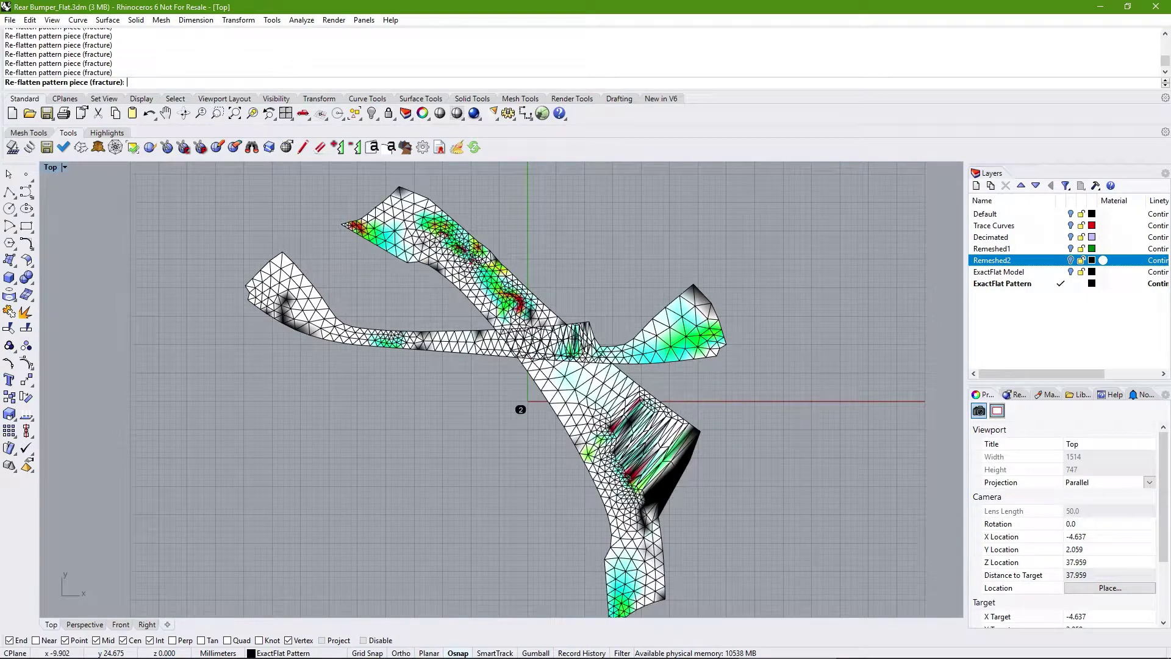
{"action": "left_click", "coordinate": [435, 210]}
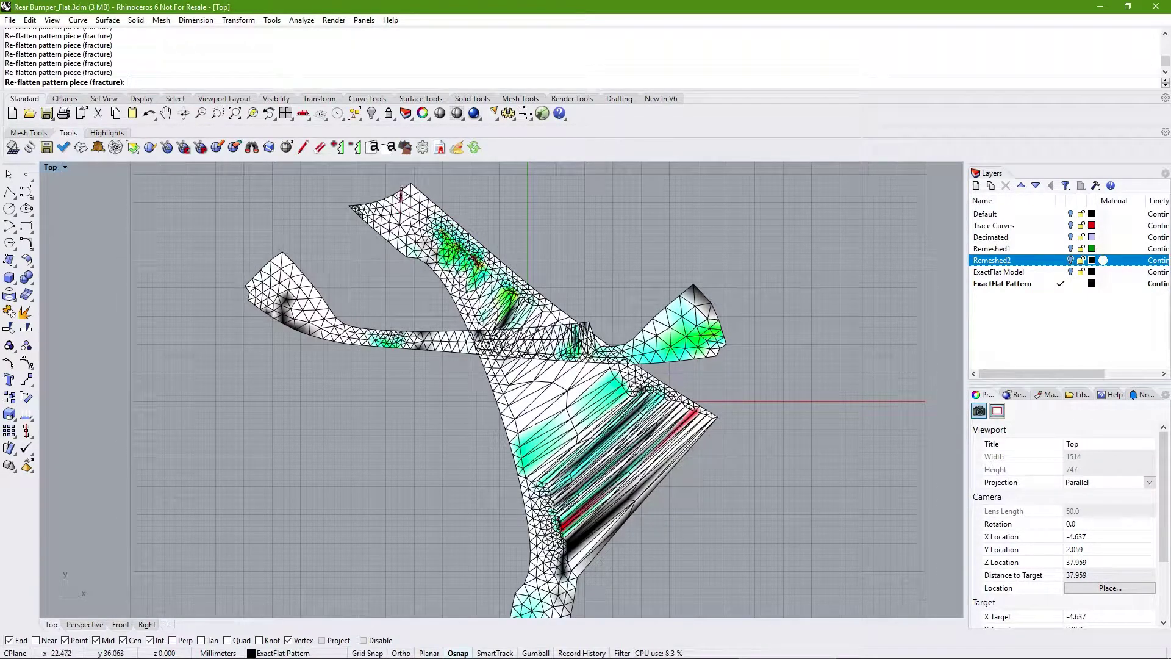
{"action": "left_click", "coordinate": [406, 192]}
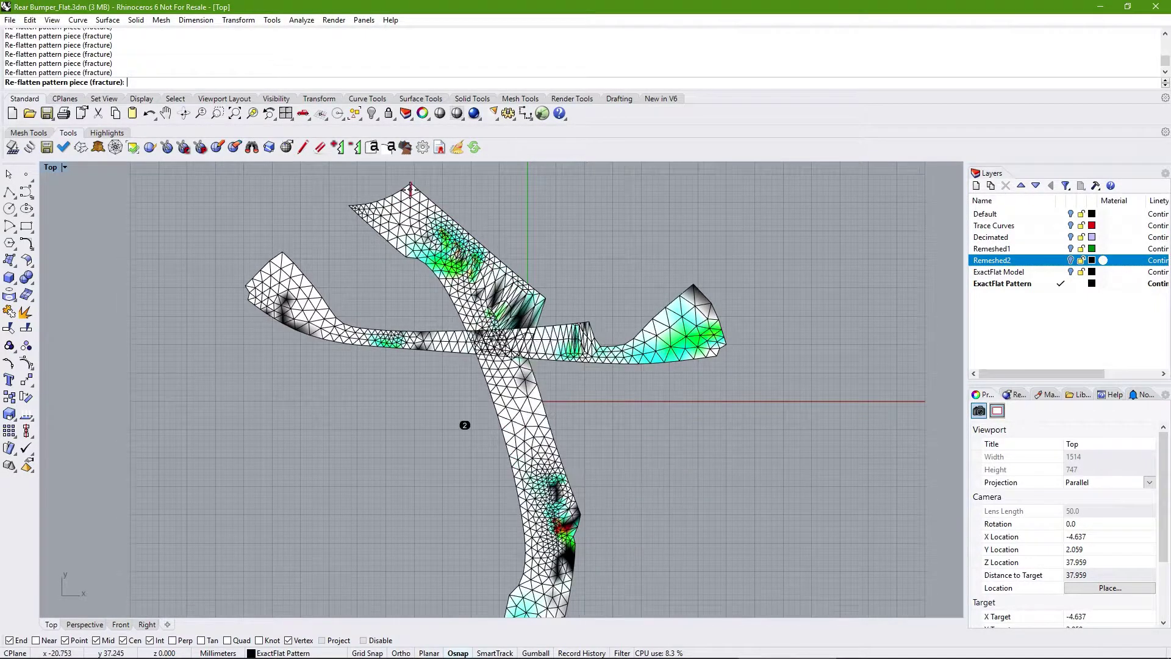
{"action": "left_click", "coordinate": [370, 209]}
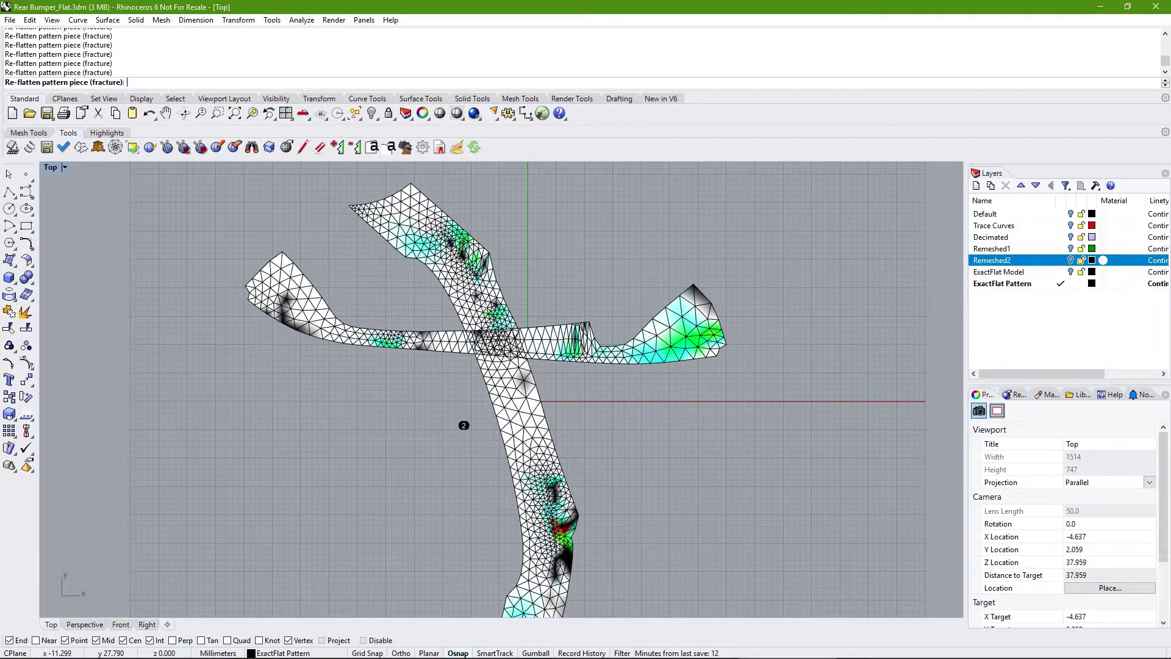
{"action": "left_click", "coordinate": [523, 412]}
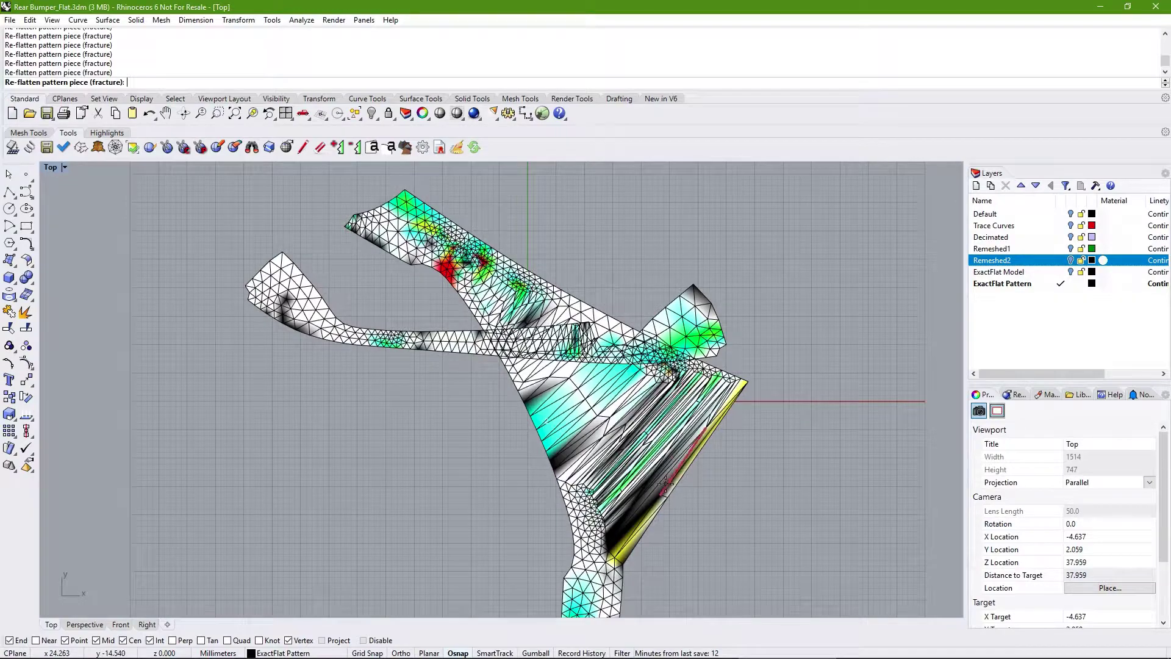
- End the fracture command and move the lower pattern piece up and left
{"action": "key", "text": "Return"}
{"action": "left_click_drag", "start_coordinate": [624, 504], "coordinate": [549, 467]}
{"action": "left_click", "coordinate": [163, 196]}
- Fracture the strip into a narrower shape, then move piece 1 down and piece 2 right
{"action": "left_click", "coordinate": [81, 147]}
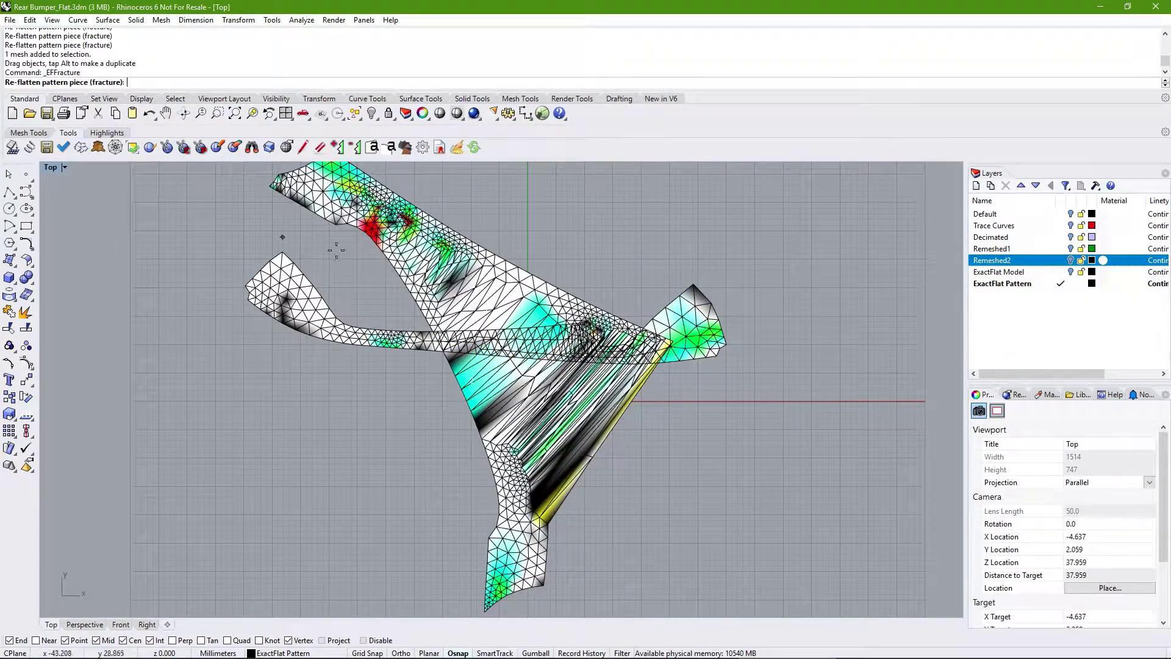
{"action": "left_click", "coordinate": [404, 244]}
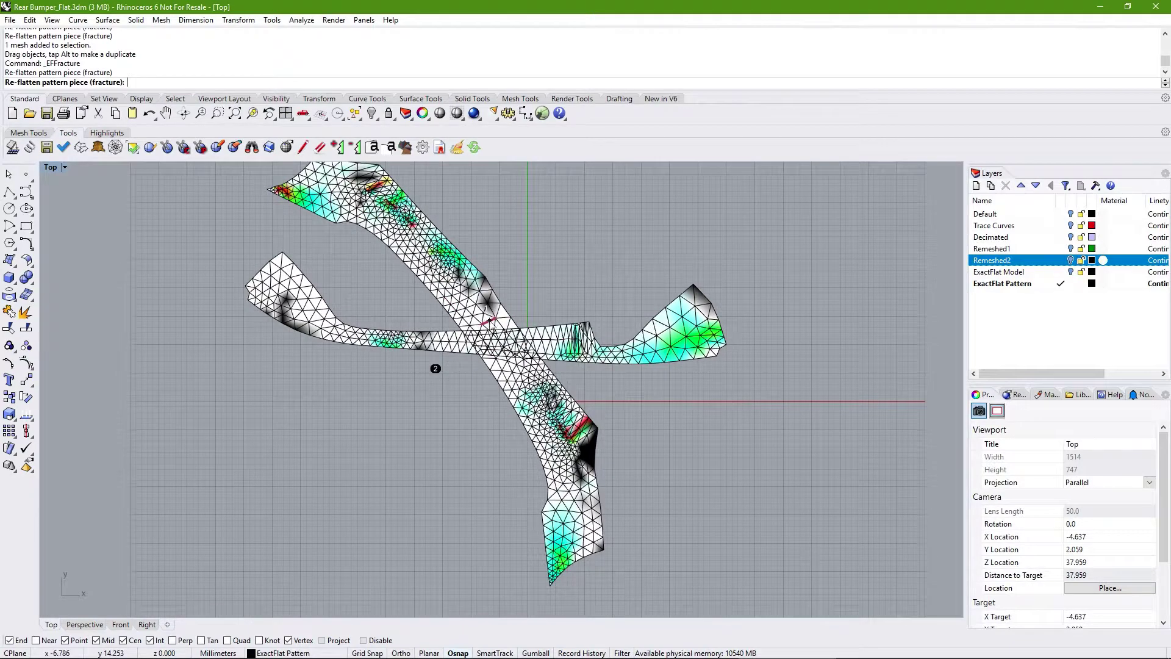
{"action": "left_click", "coordinate": [492, 320]}
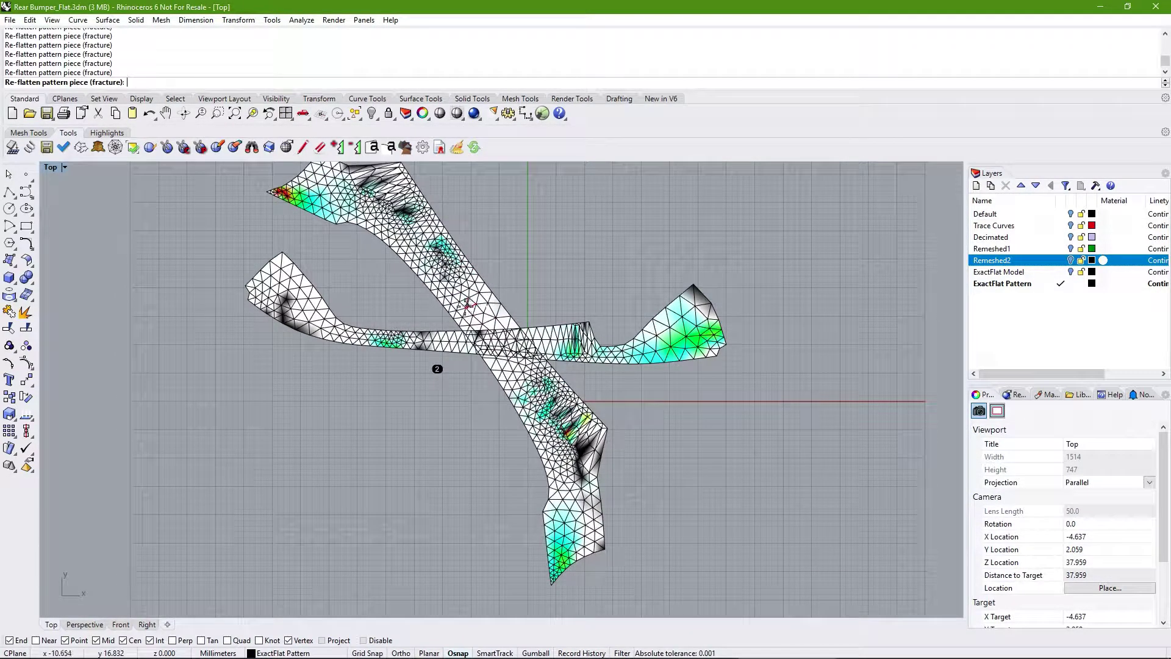
{"action": "key", "text": "Return"}
{"action": "left_click_drag", "start_coordinate": [430, 338], "coordinate": [441, 542]}
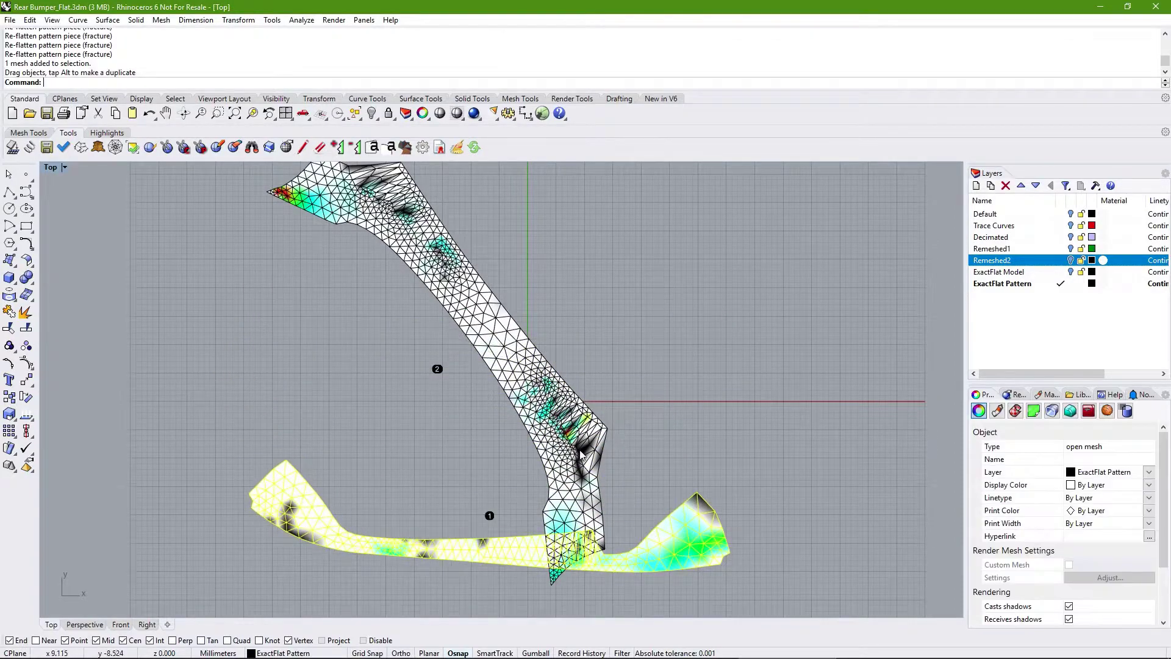
{"action": "left_click_drag", "start_coordinate": [568, 427], "coordinate": [826, 444]}
{"action": "left_click", "coordinate": [439, 348]}
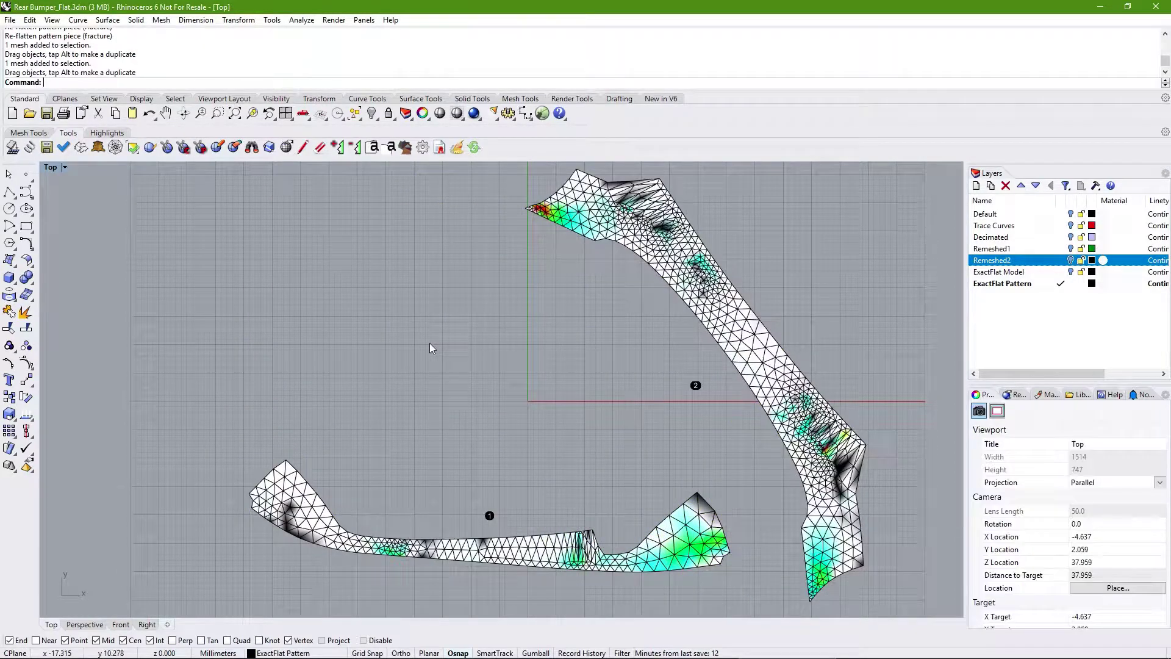
- Re-flatten pieces 1 and 2 with EFPelt
{"action": "left_click", "coordinate": [98, 147]}
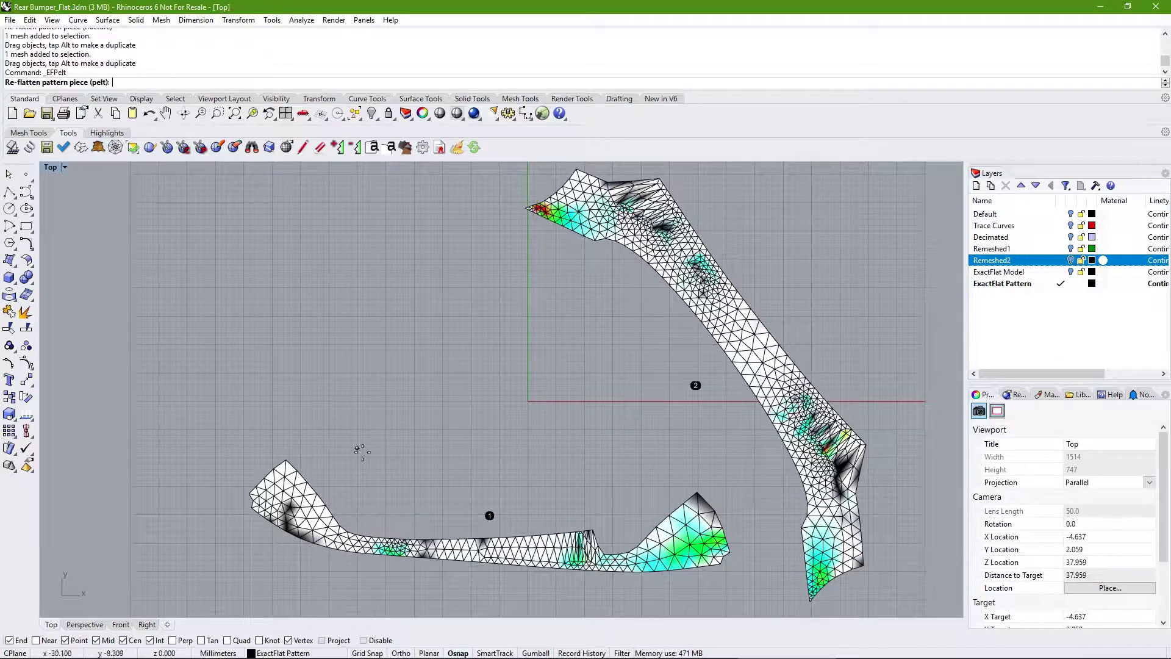
{"action": "left_click", "coordinate": [478, 551]}
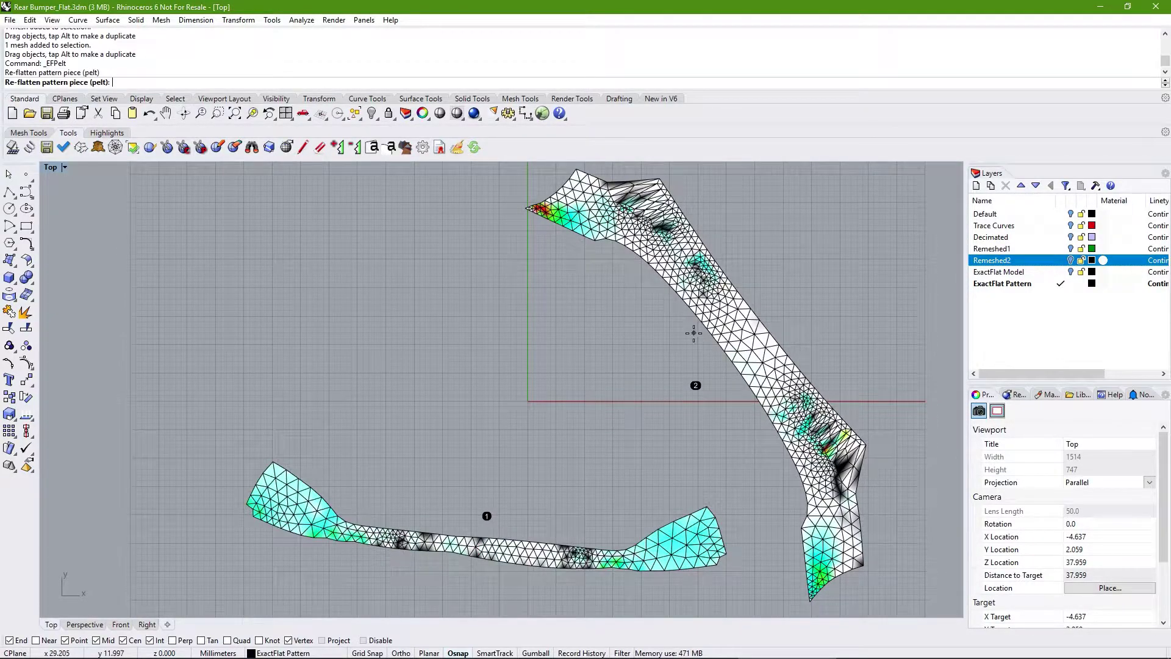
{"action": "left_click", "coordinate": [732, 361]}
{"action": "key", "text": "Return"}
- Reposition piece 2 so it sits clear of piece 1, centred in the Top view
{"action": "left_click_drag", "start_coordinate": [762, 331], "coordinate": [536, 372]}
{"action": "scroll", "coordinate": [587, 324], "scroll_direction": "down", "scroll_amount": 2}
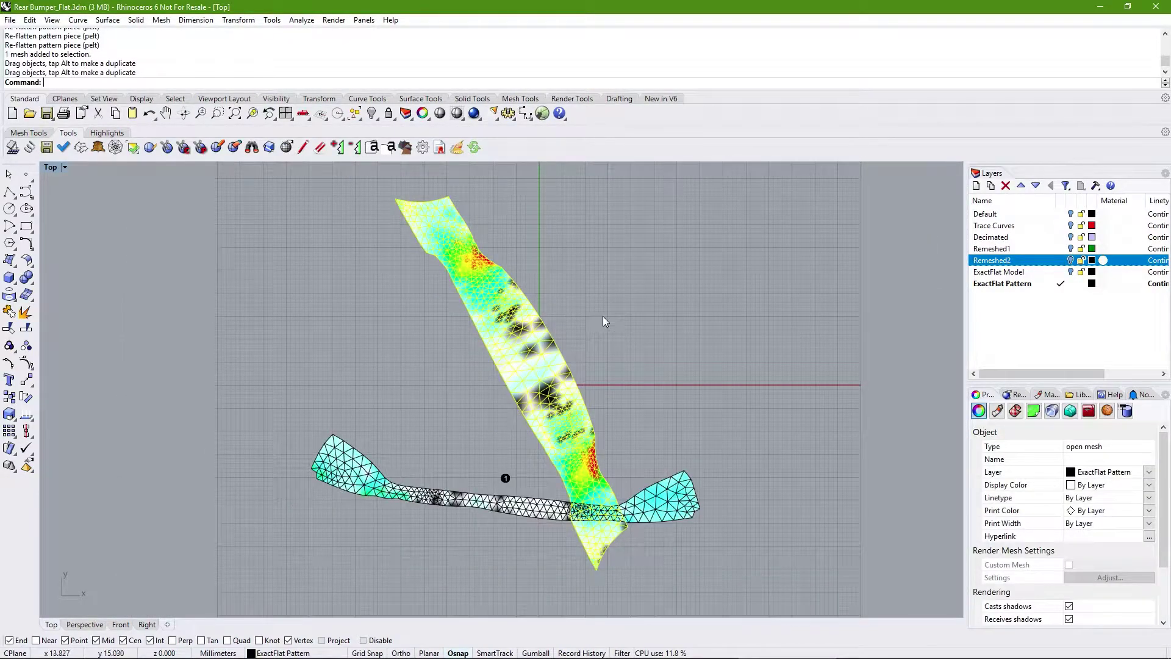
{"action": "right_click_drag", "start_coordinate": [602, 316], "coordinate": [583, 328]}
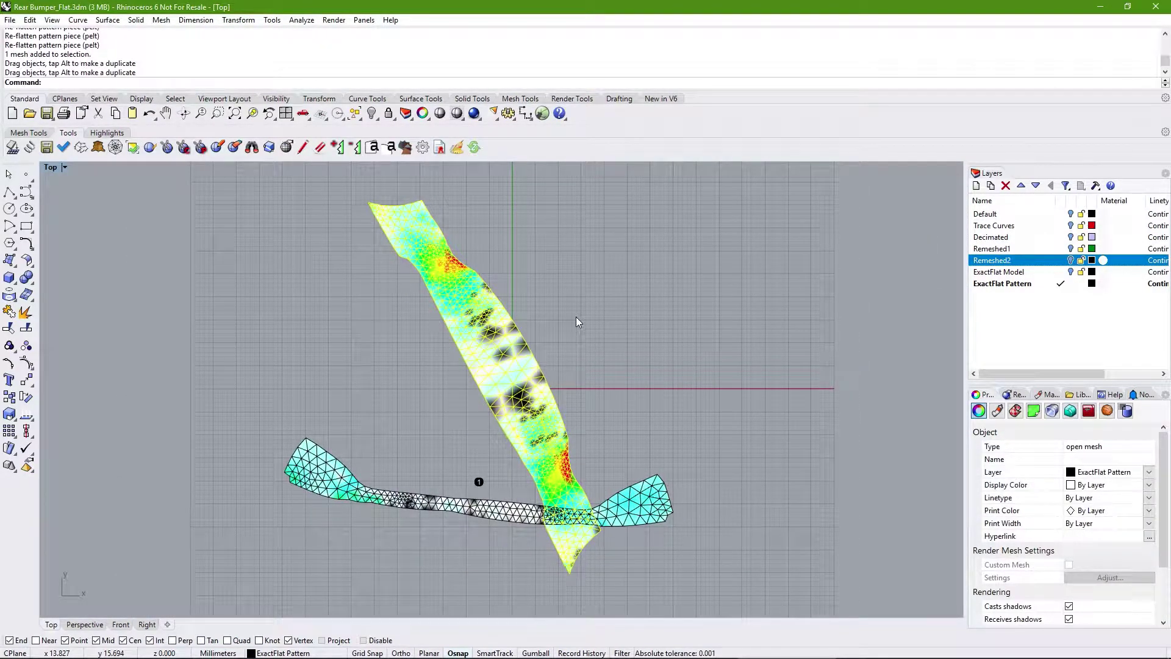
{"action": "left_click", "coordinate": [591, 345]}
{"action": "left_click_drag", "start_coordinate": [539, 380], "coordinate": [700, 364]}
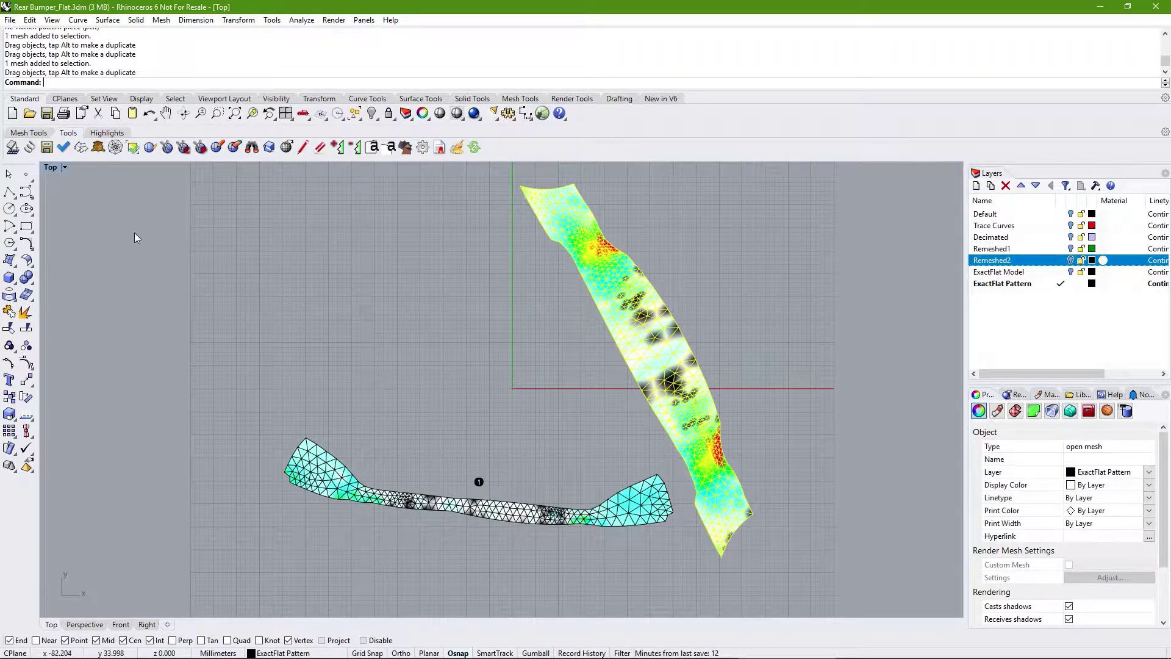
- Re-flatten piece 1 with EFConvexCombinationMap and move it left, away from piece 2
{"action": "left_click", "coordinate": [116, 147]}
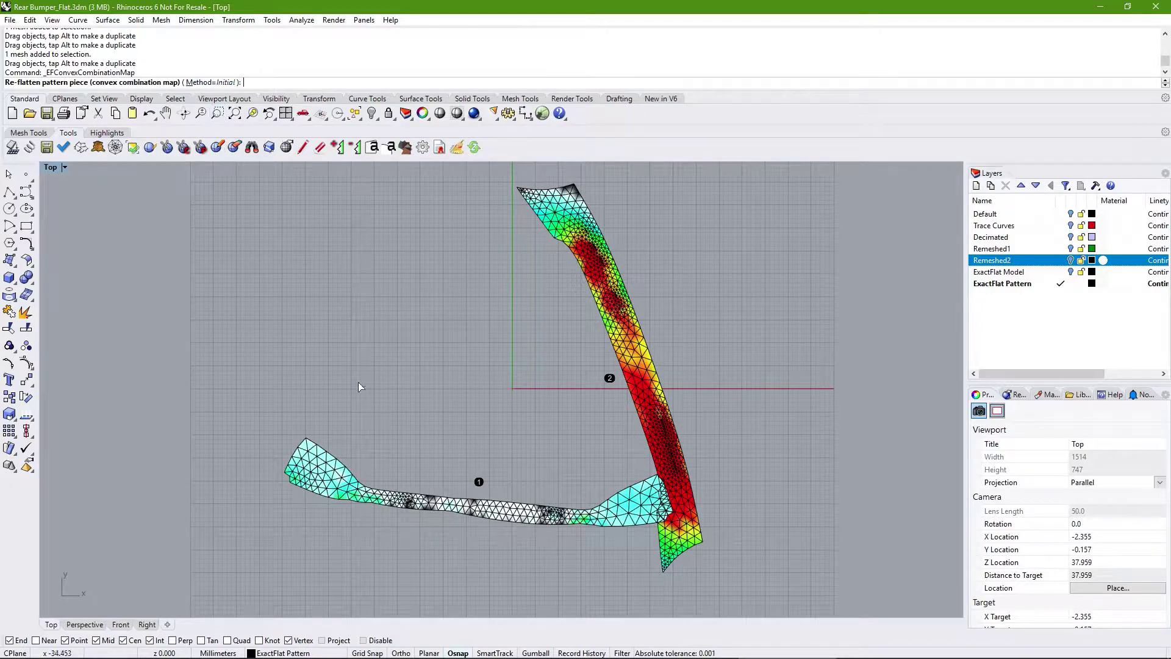
{"action": "left_click", "coordinate": [467, 512]}
{"action": "key", "text": "Return"}
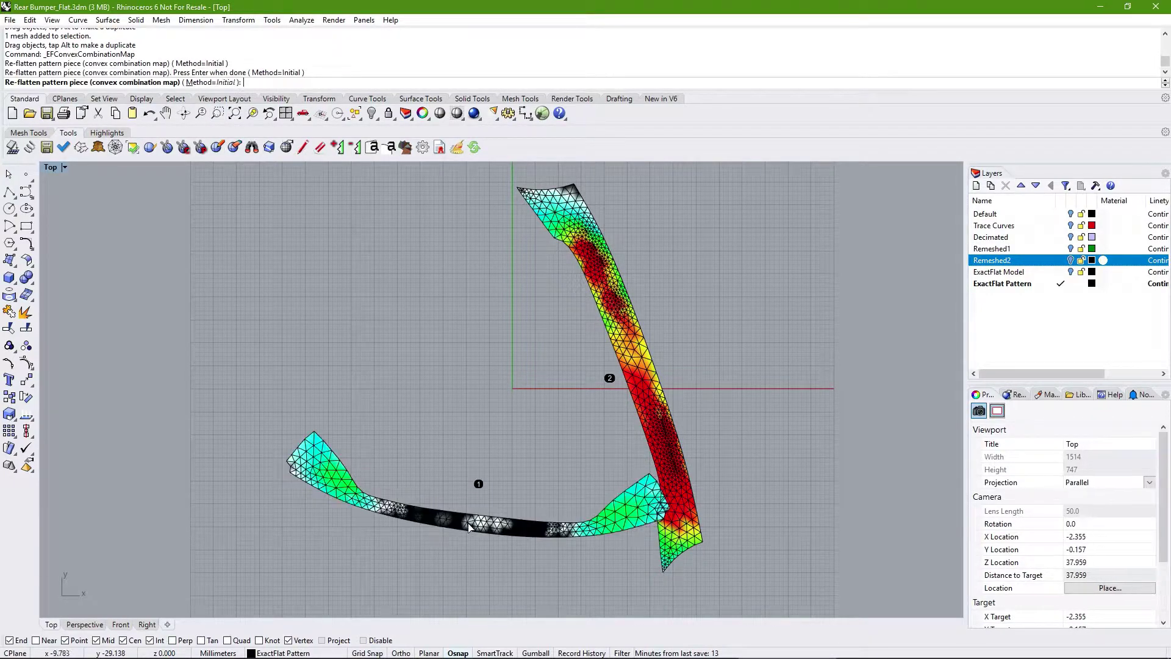
{"action": "key", "text": "Return"}
{"action": "left_click_drag", "start_coordinate": [508, 532], "coordinate": [380, 484]}
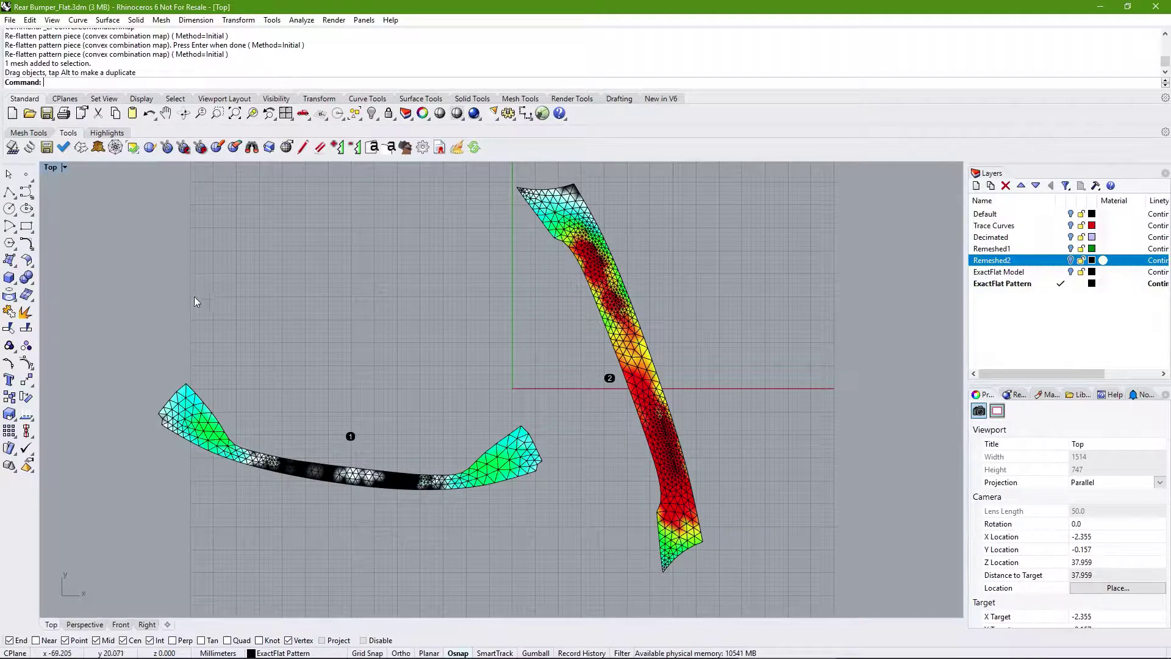
- Rerun the convex combination map with Method set to Minimal
{"action": "left_click", "coordinate": [115, 147]}
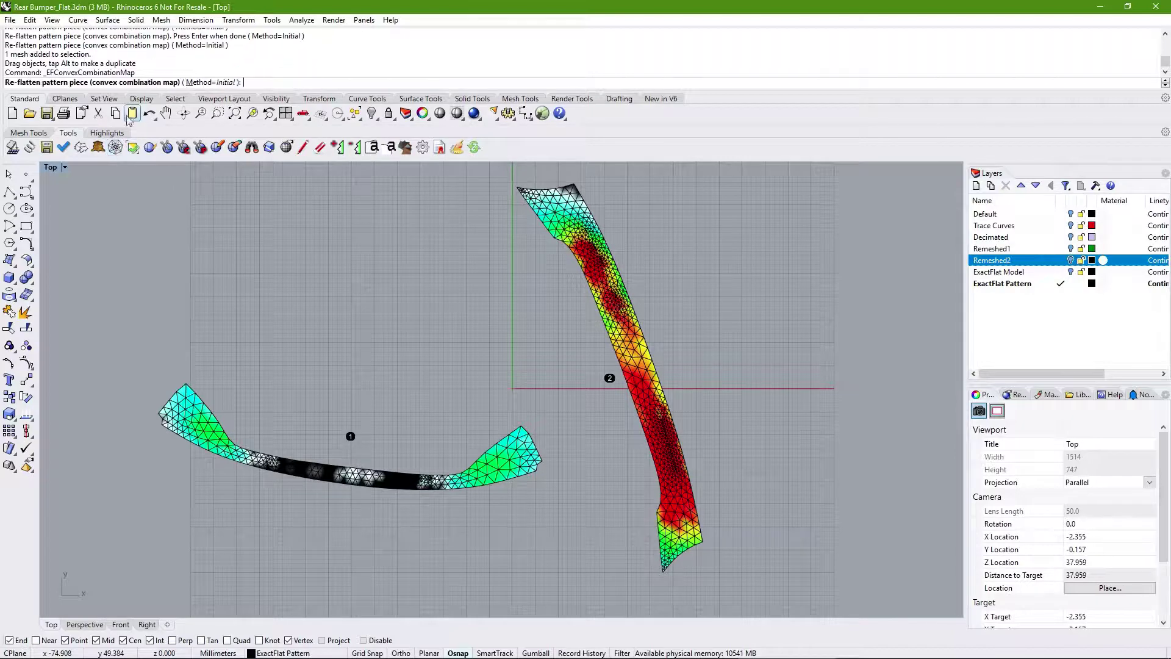
{"action": "left_click", "coordinate": [217, 84]}
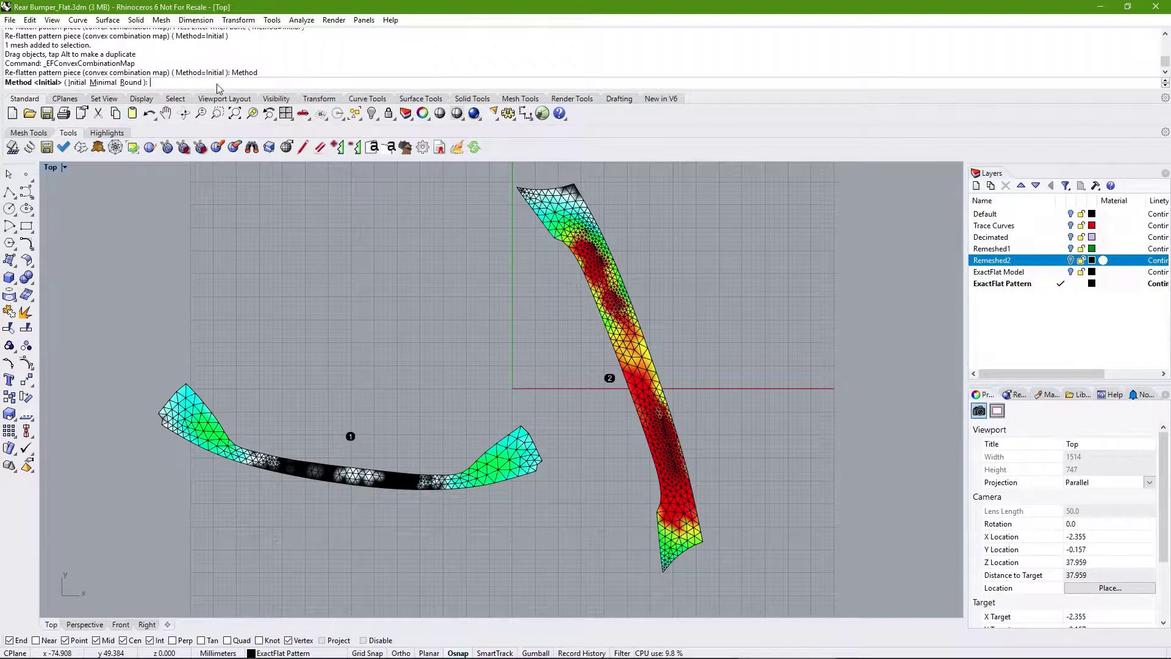
{"action": "left_click", "coordinate": [103, 82]}
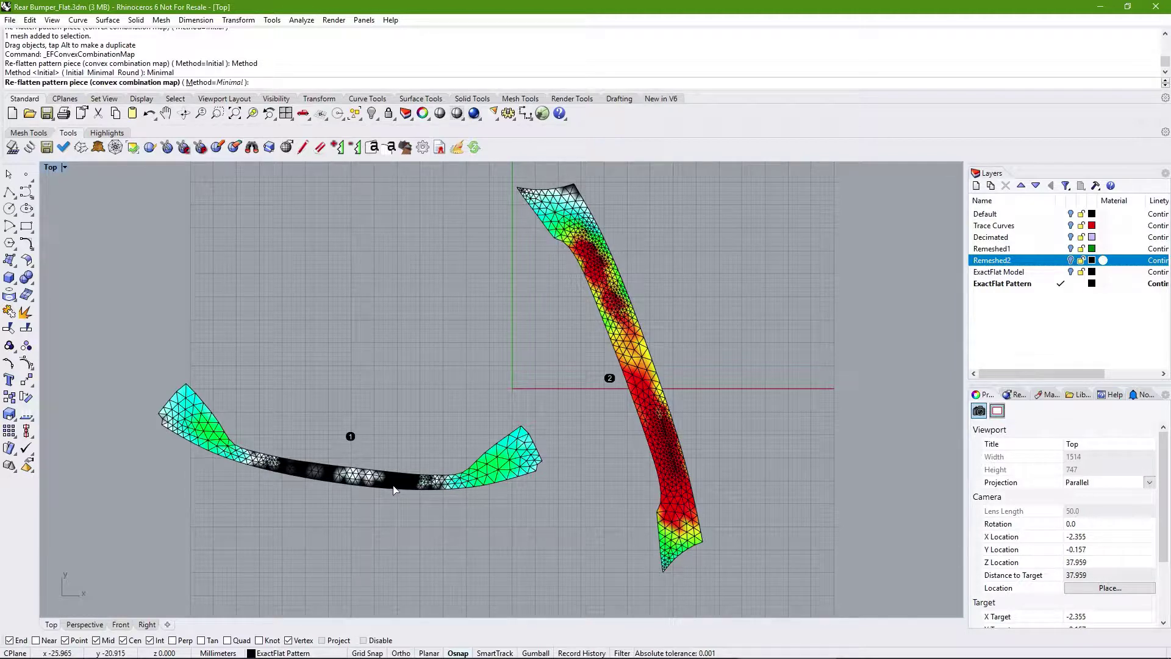
{"action": "key", "text": "Return"}
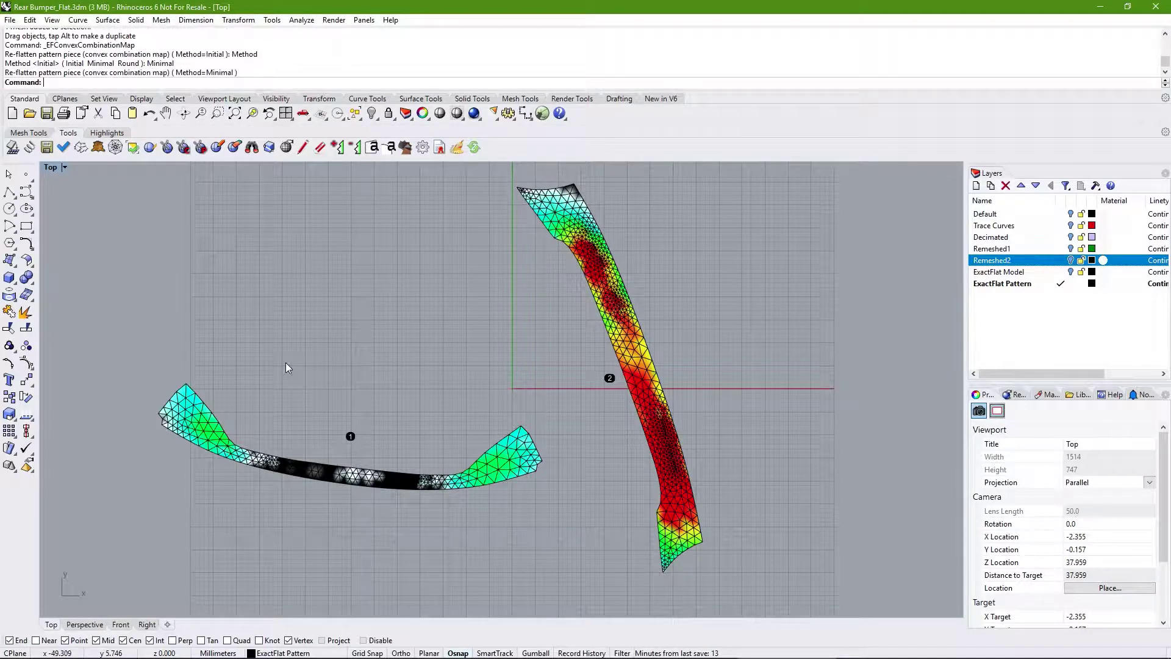
- Drag a vertex near piece 1's right end to a new position with EFEditVertex
{"action": "left_click", "coordinate": [398, 368]}
{"action": "left_click", "coordinate": [478, 470]}
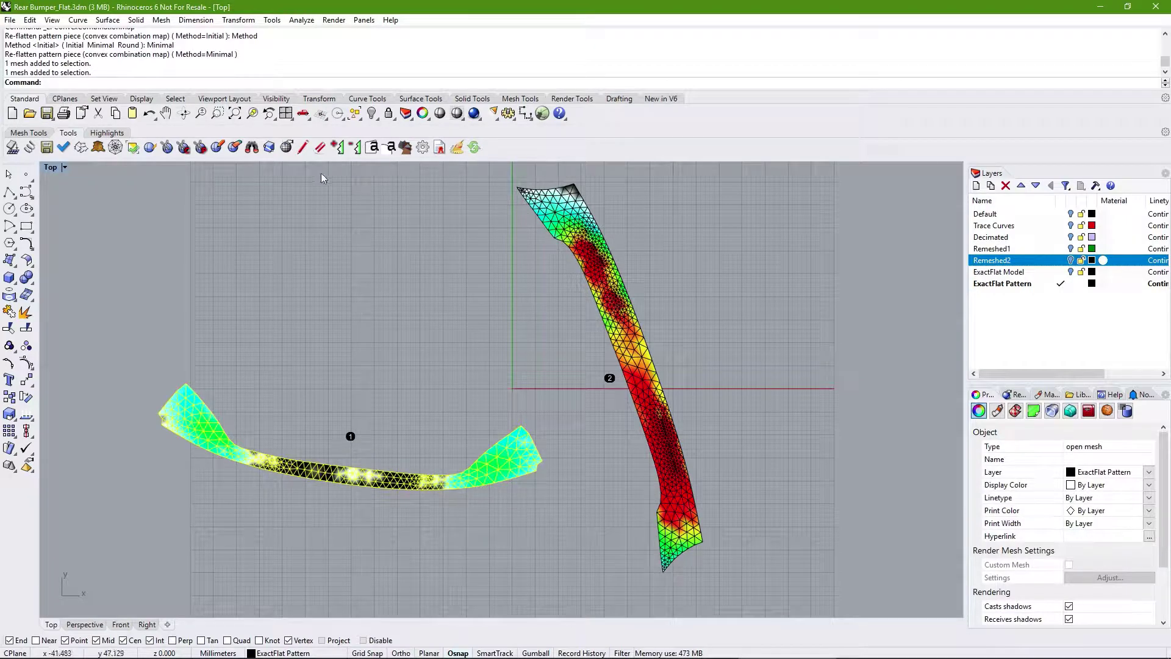
{"action": "left_click", "coordinate": [286, 147]}
{"action": "left_click", "coordinate": [499, 466]}
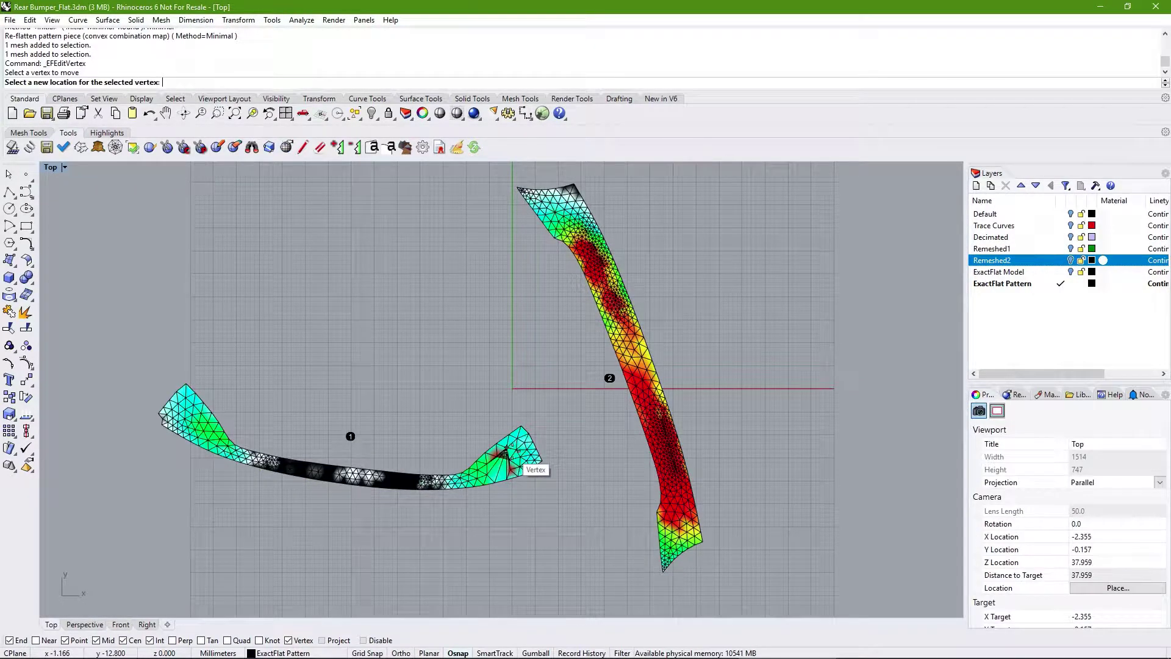
{"action": "left_click", "coordinate": [546, 466]}
{"action": "key", "text": "Return"}
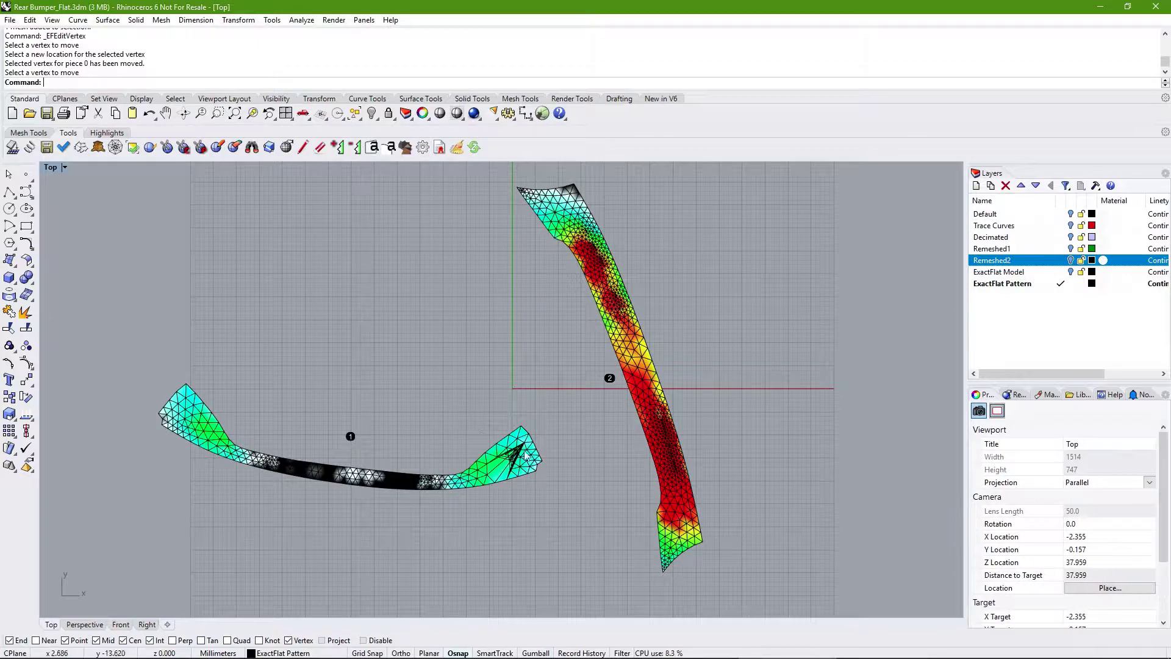
- Re-flatten piece 1 again by convex combination map with the Minimal method
{"action": "left_click", "coordinate": [115, 147]}
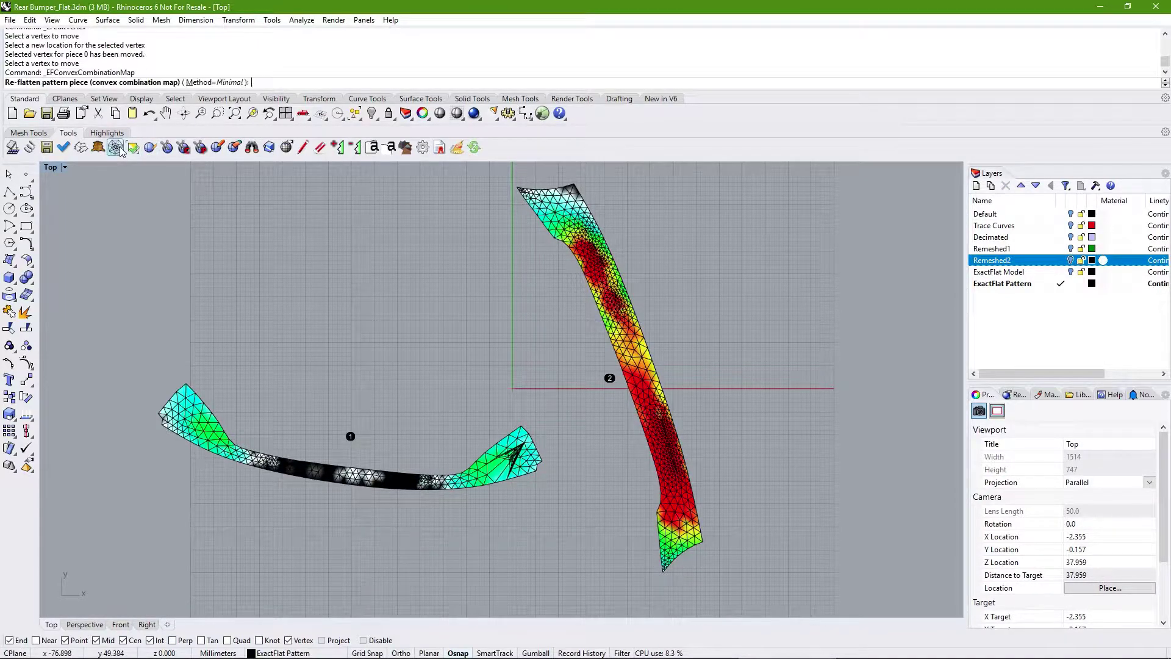
{"action": "left_click", "coordinate": [203, 82]}
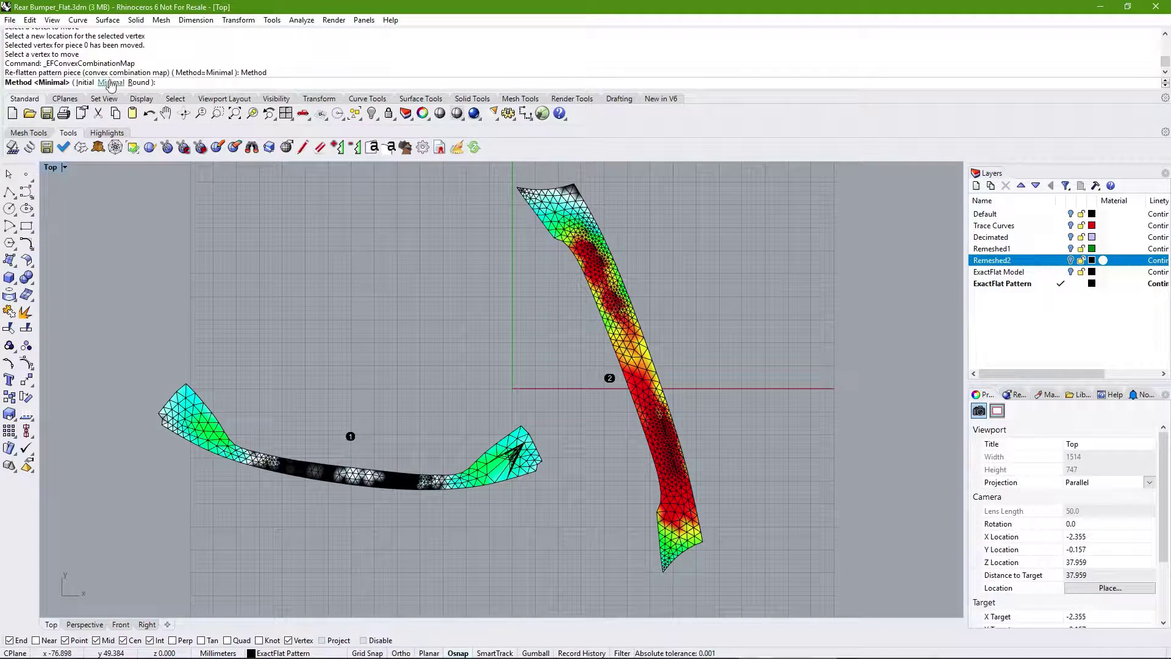
{"action": "left_click", "coordinate": [113, 82]}
{"action": "left_click", "coordinate": [340, 479]}
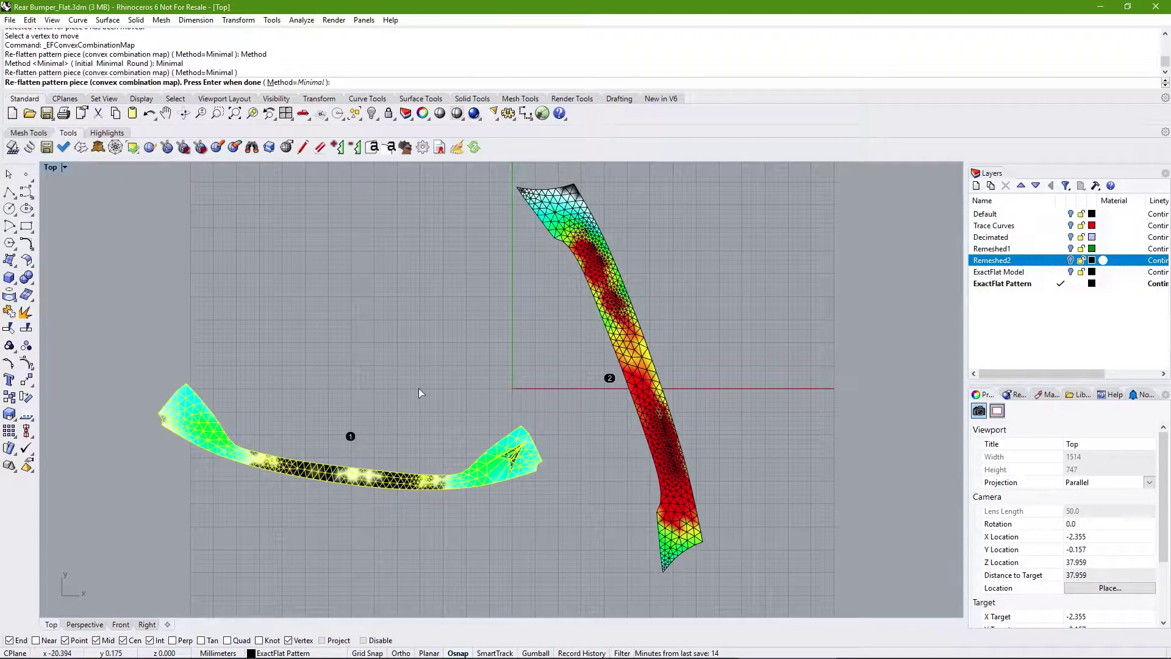
{"action": "key", "text": "Return"}
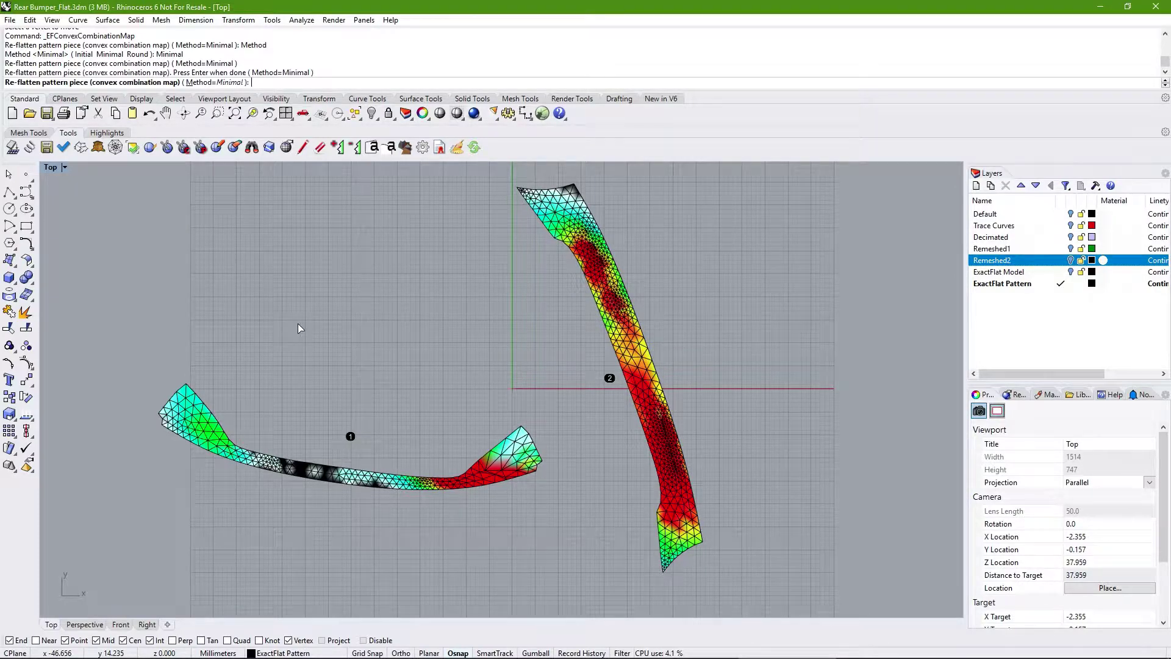
- Re-flatten piece 1 with Method=Round, making a disc, and move it up-right
{"action": "left_click", "coordinate": [213, 83]}
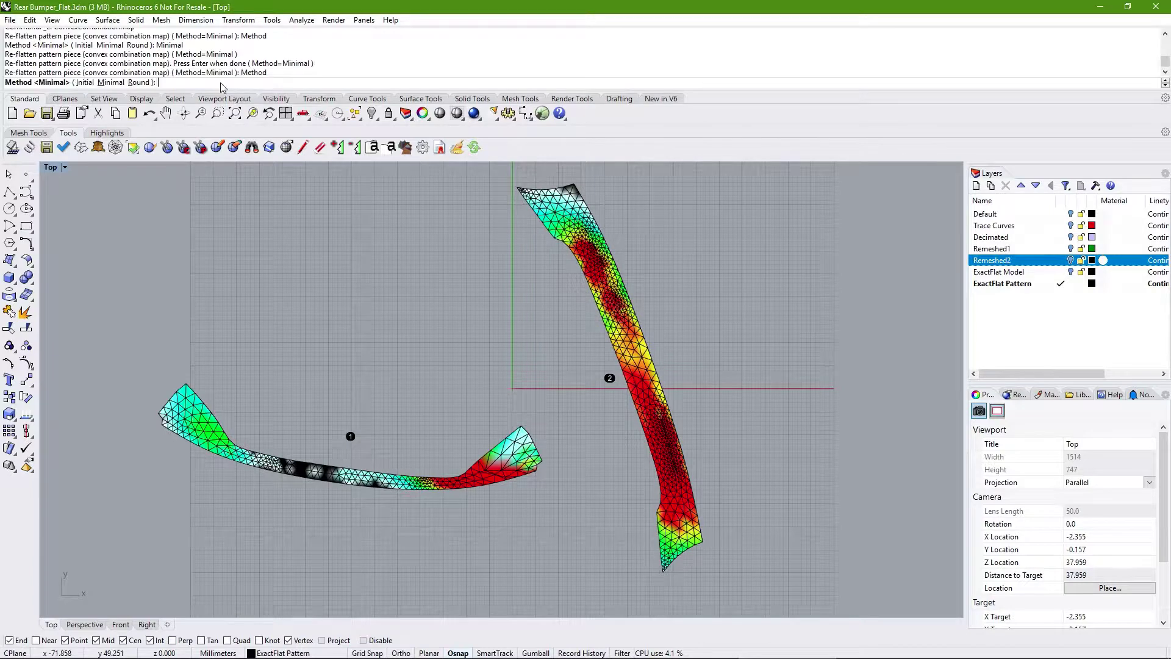
{"action": "left_click", "coordinate": [140, 83]}
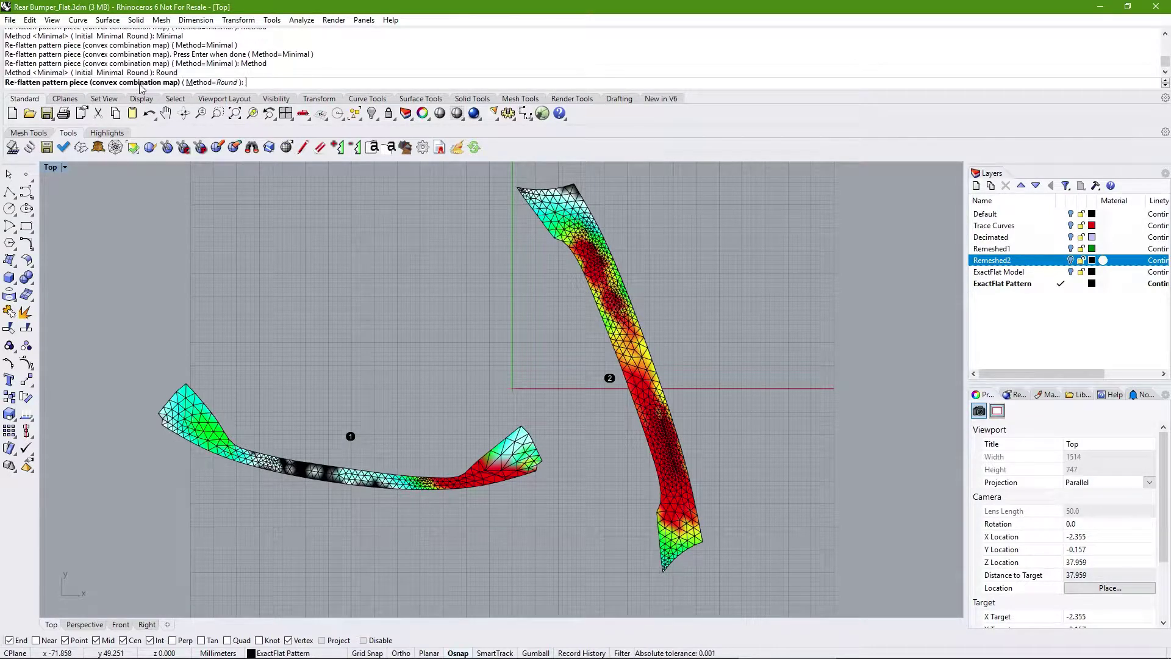
{"action": "left_click", "coordinate": [339, 482]}
{"action": "key", "text": "Return"}
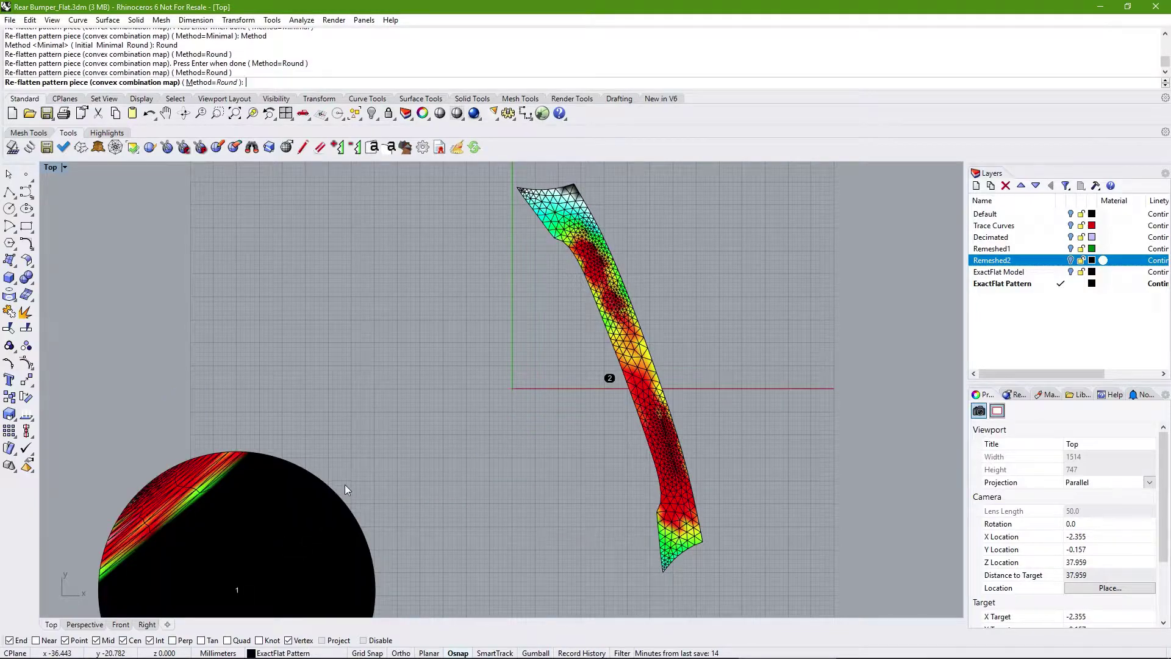
{"action": "left_click_drag", "start_coordinate": [345, 485], "coordinate": [401, 388]}
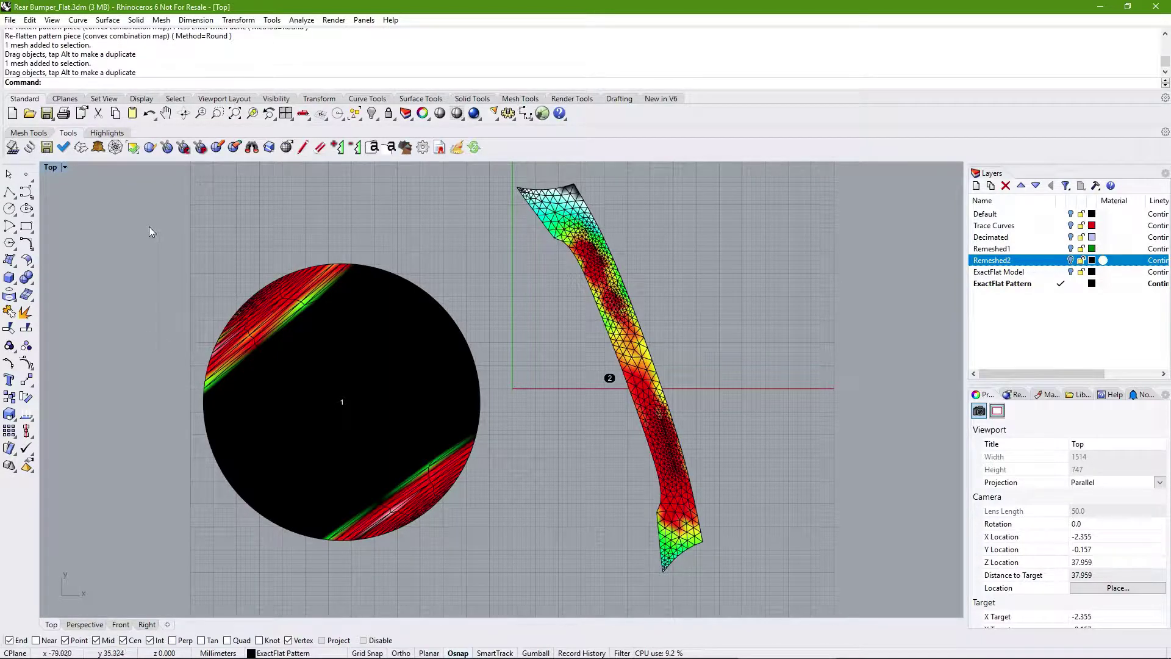
- Pelt-flatten disc piece 1 back into a strip, move it up-left, and type EF
{"action": "left_click", "coordinate": [98, 147]}
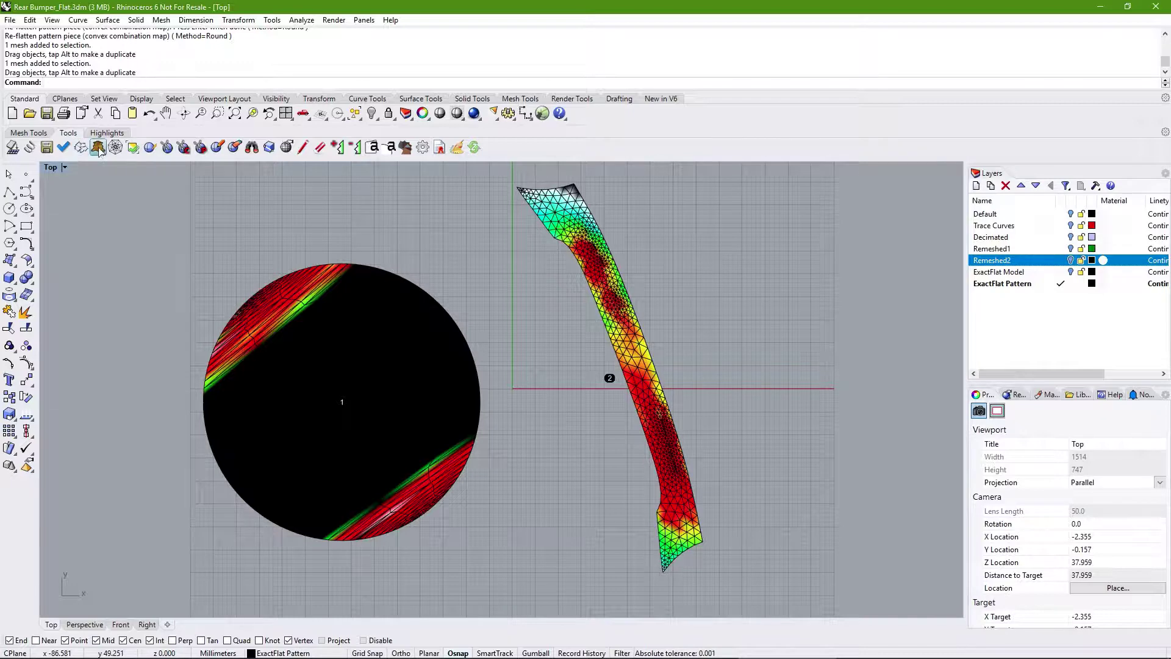
{"action": "left_click_drag", "start_coordinate": [554, 378], "coordinate": [337, 393]}
{"action": "left_click", "coordinate": [328, 289]}
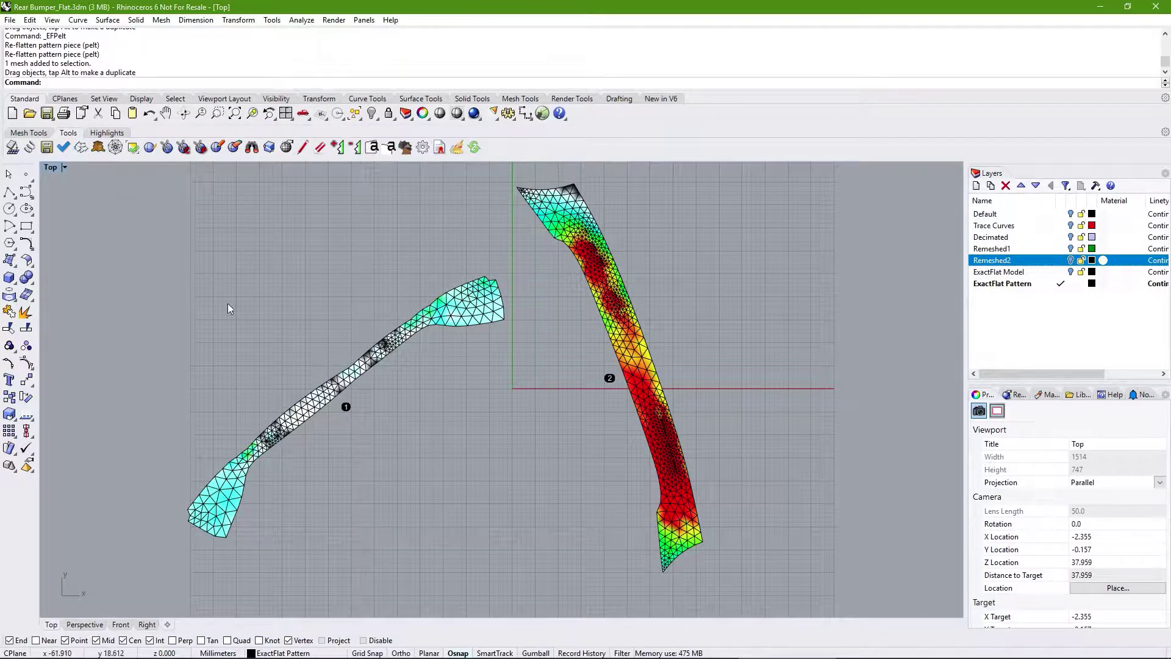
{"action": "type", "text": "EFFracture"}
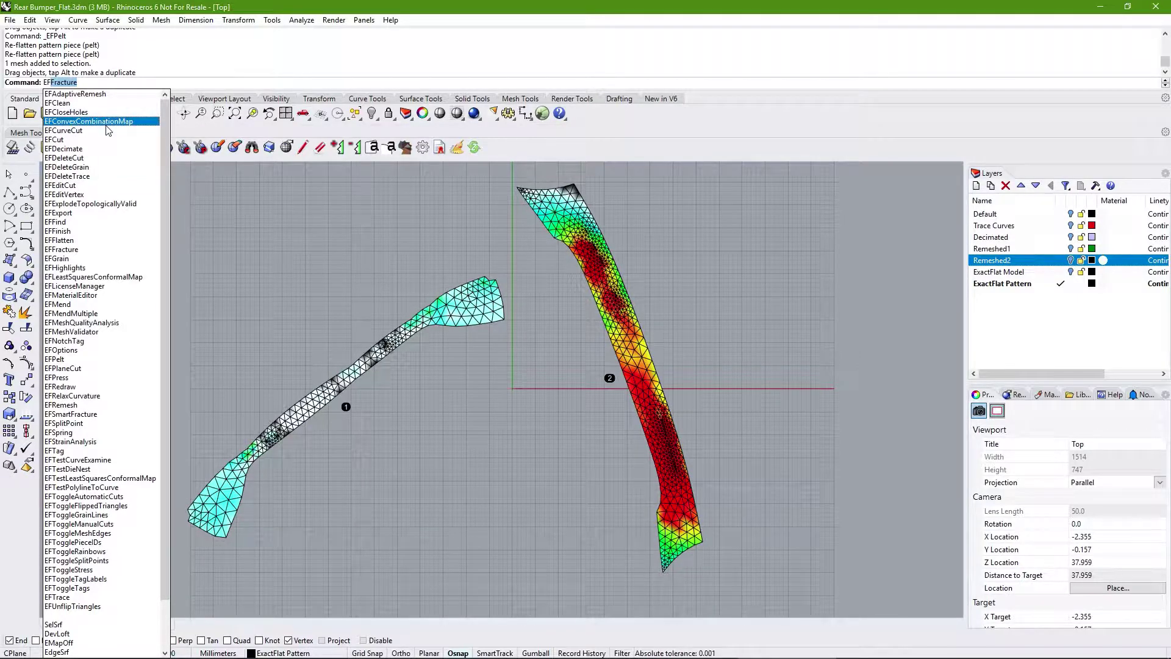
- Run EFSmartFracture on pieces 1 and 2 several times each, then type EF again
{"action": "left_click", "coordinate": [111, 415]}
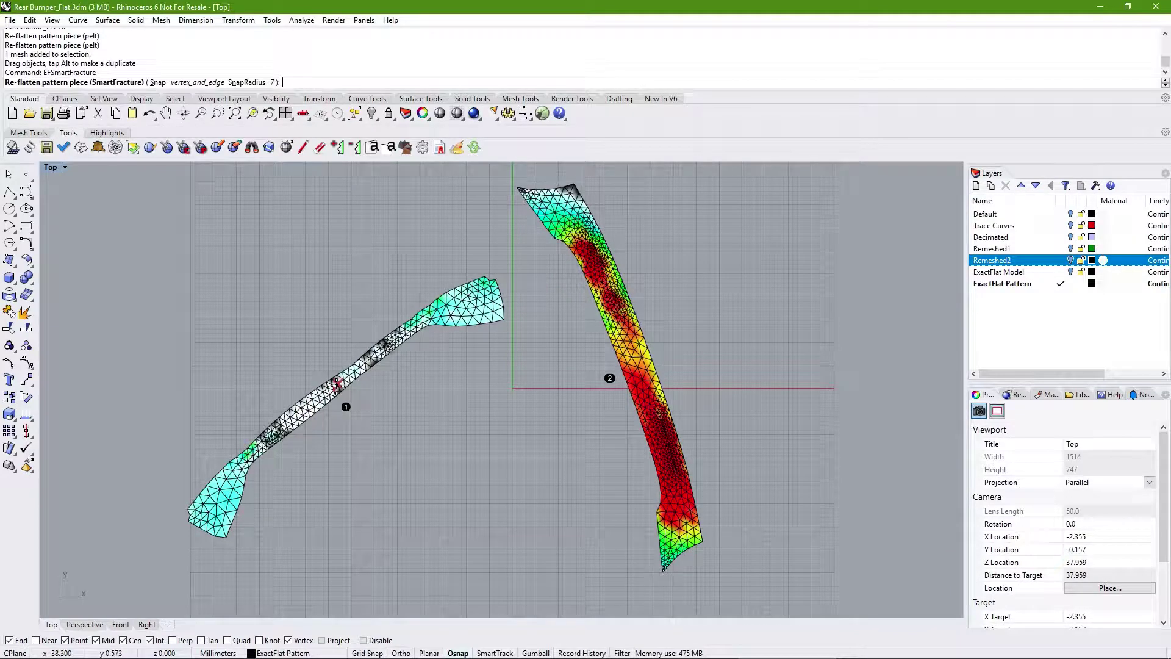
{"action": "left_click", "coordinate": [336, 385]}
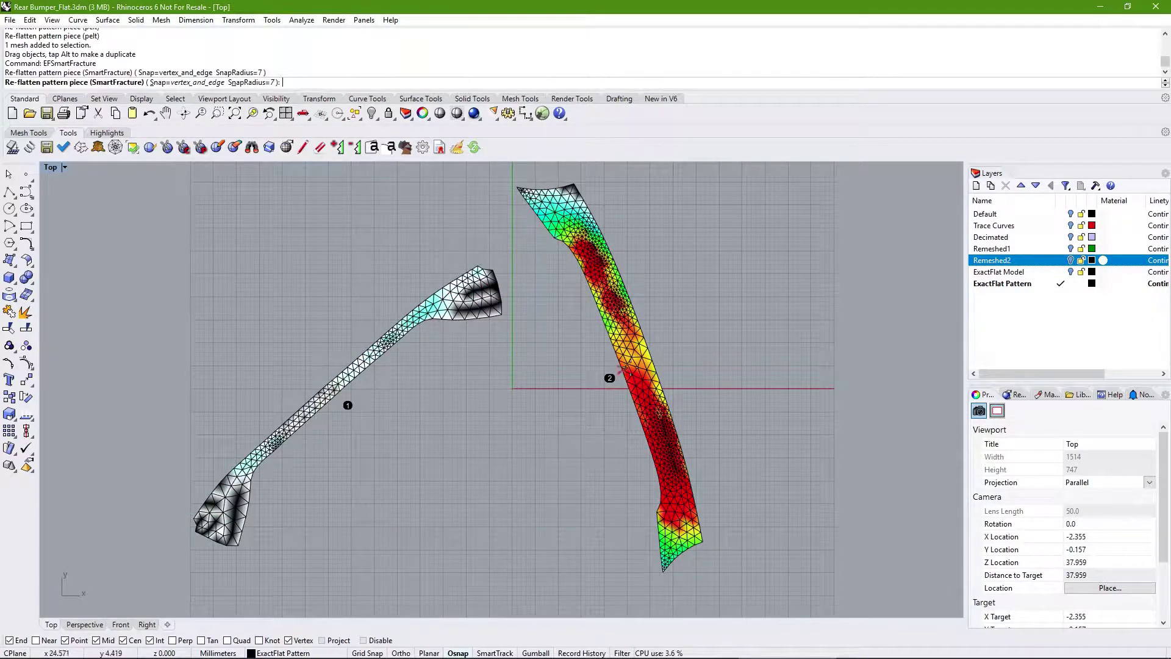
{"action": "left_click", "coordinate": [644, 371]}
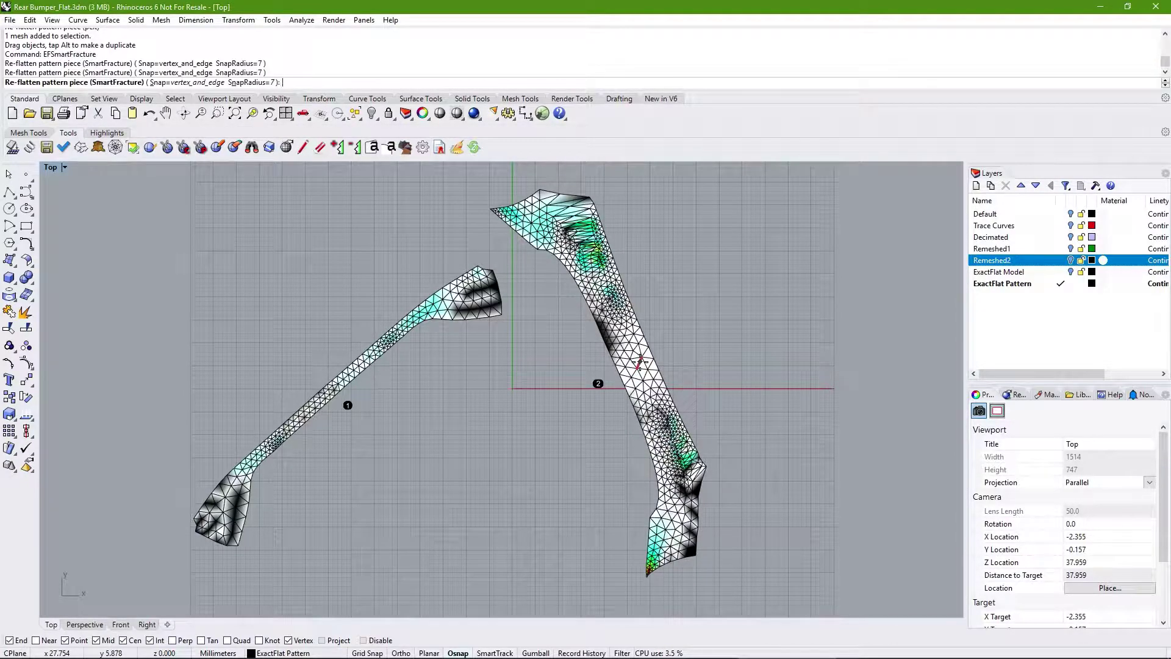
{"action": "left_click", "coordinate": [477, 286]}
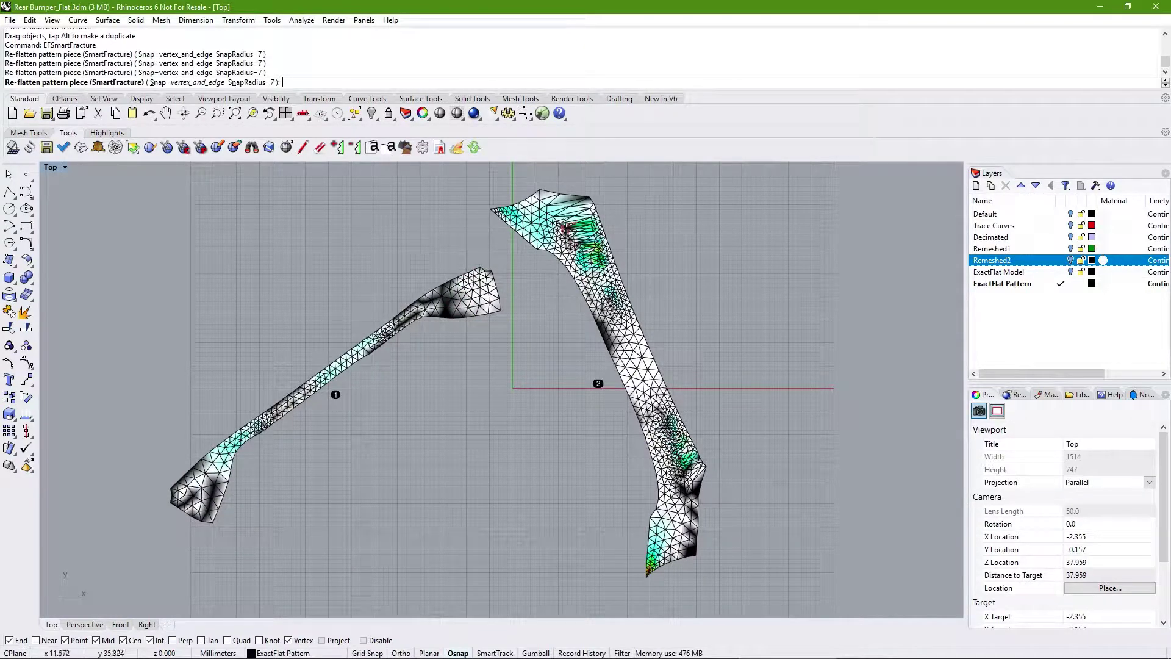
{"action": "left_click", "coordinate": [547, 211]}
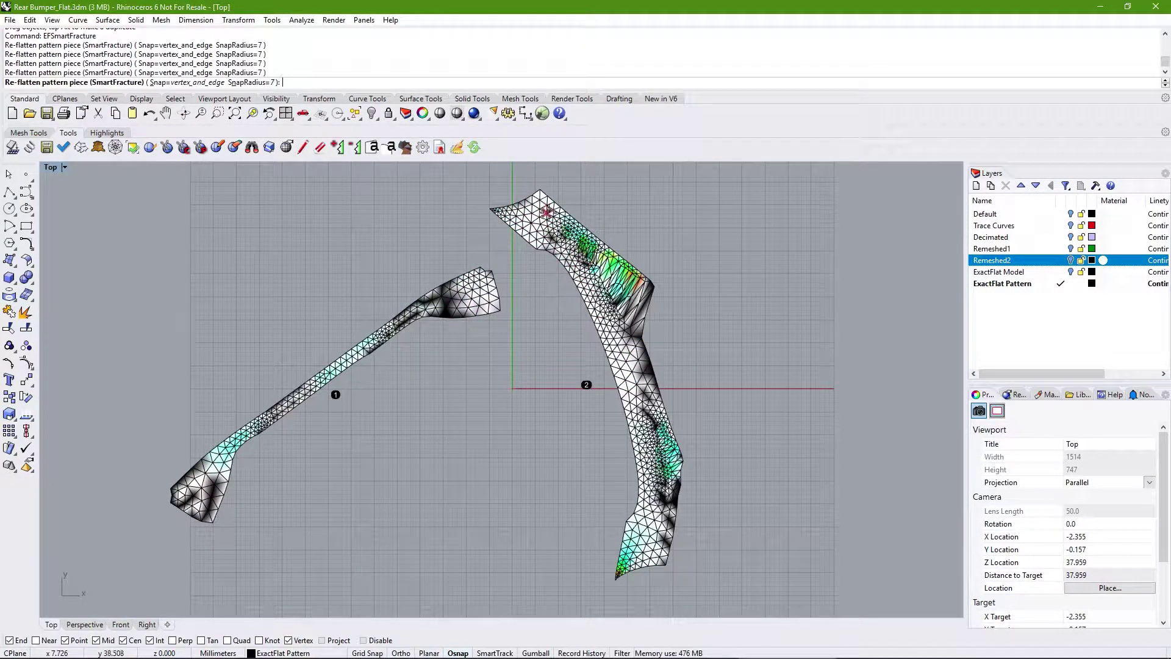
{"action": "left_click", "coordinate": [629, 355]}
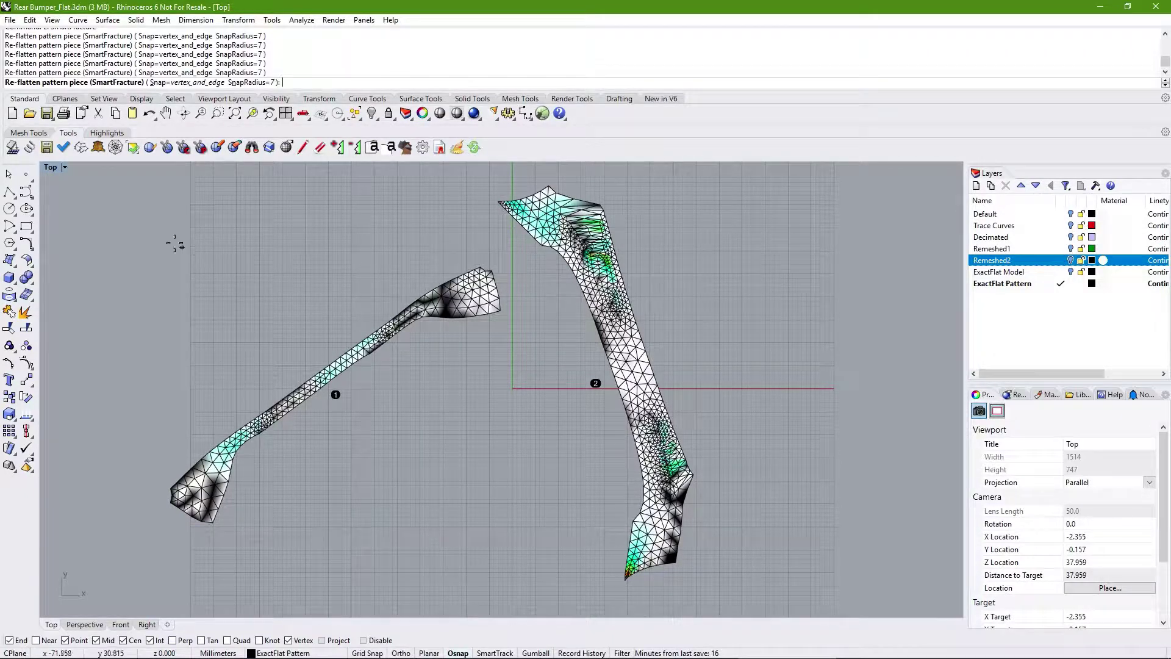
{"action": "key", "text": "Return"}
{"action": "type", "text": "EF"}
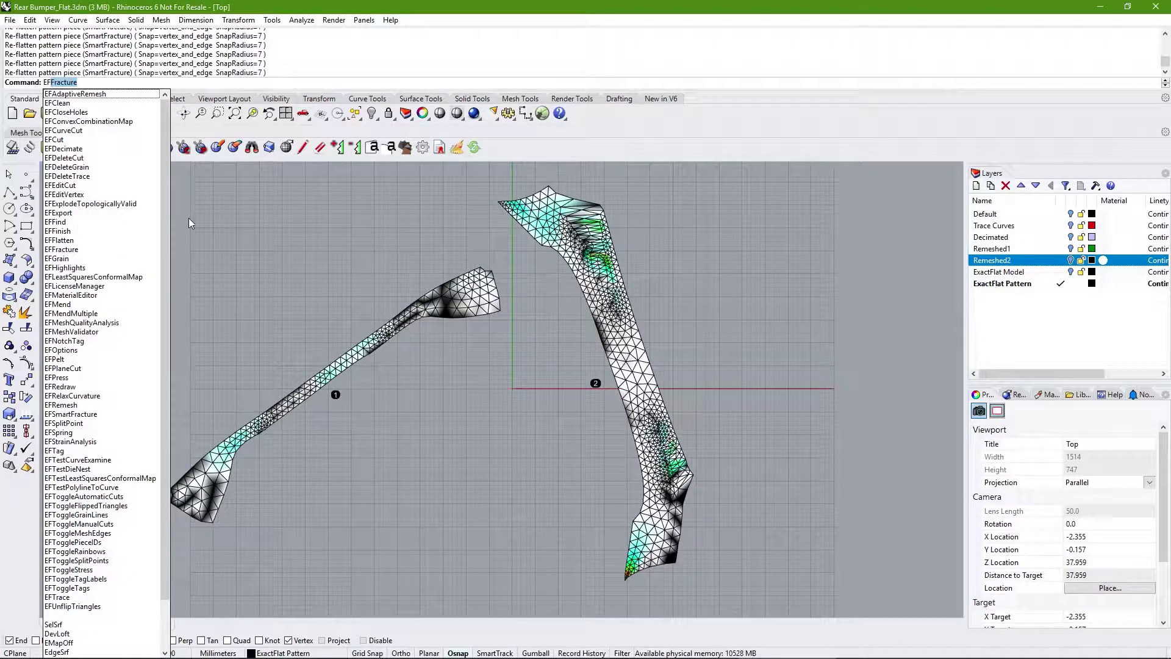
- Re-flatten pieces 1 and 2 with EFLeastSquaresConformalMap using a free boundary
{"action": "left_click", "coordinate": [122, 277]}
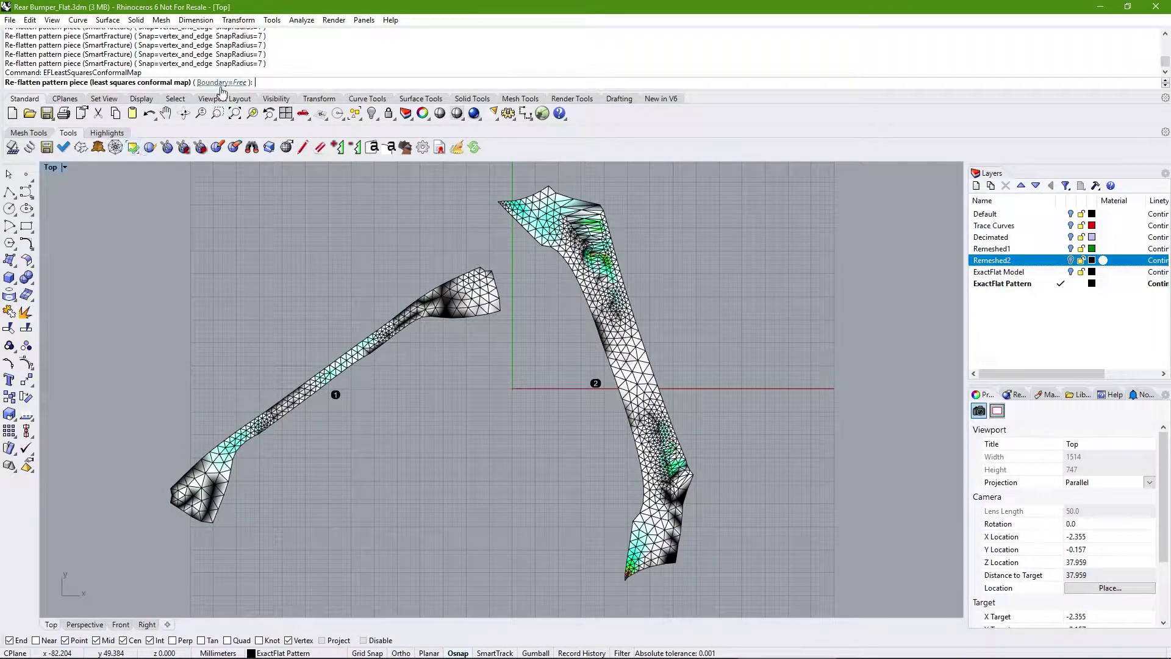
{"action": "left_click", "coordinate": [467, 303]}
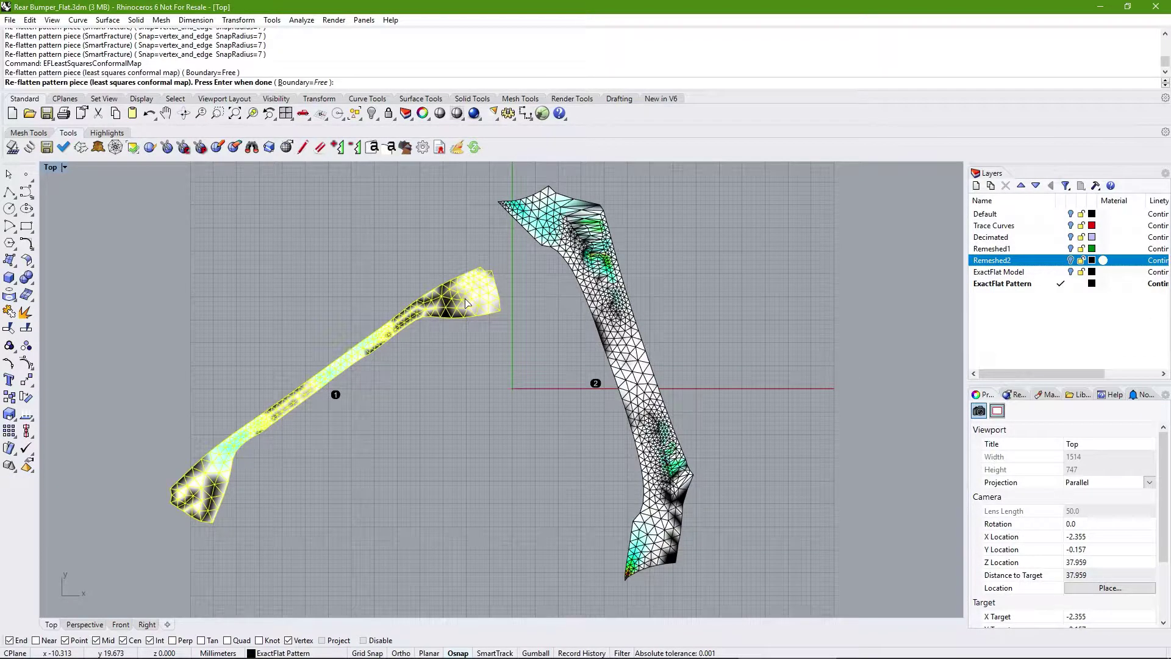
{"action": "key", "text": "Return"}
{"action": "left_click", "coordinate": [626, 368]}
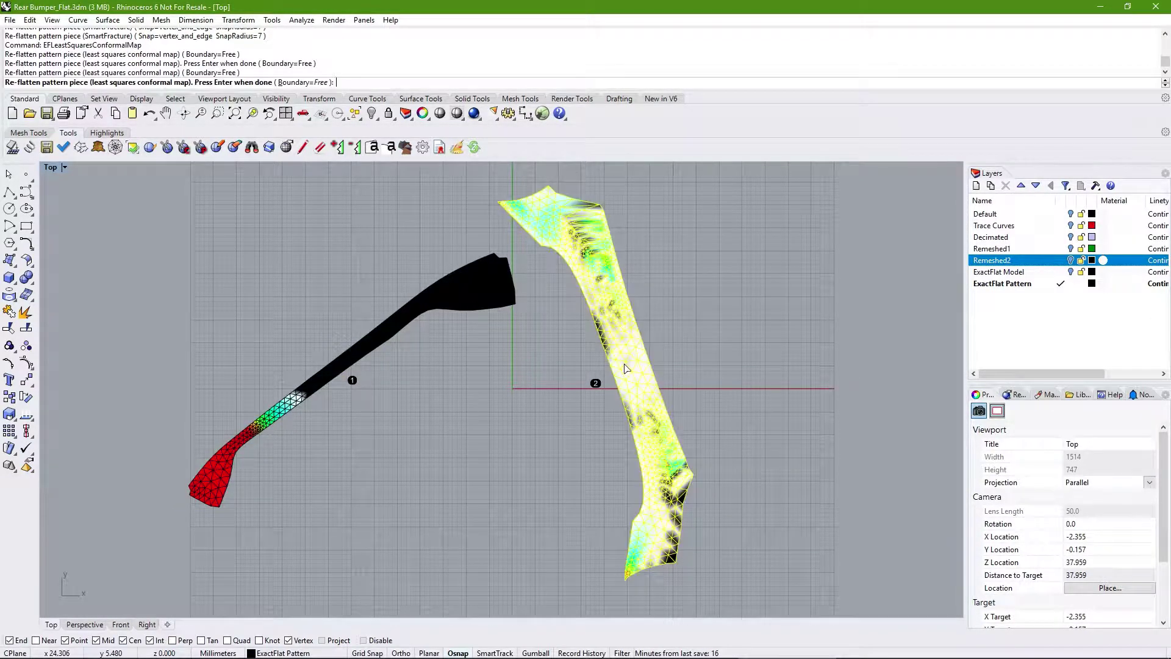
{"action": "key", "text": "Return"}
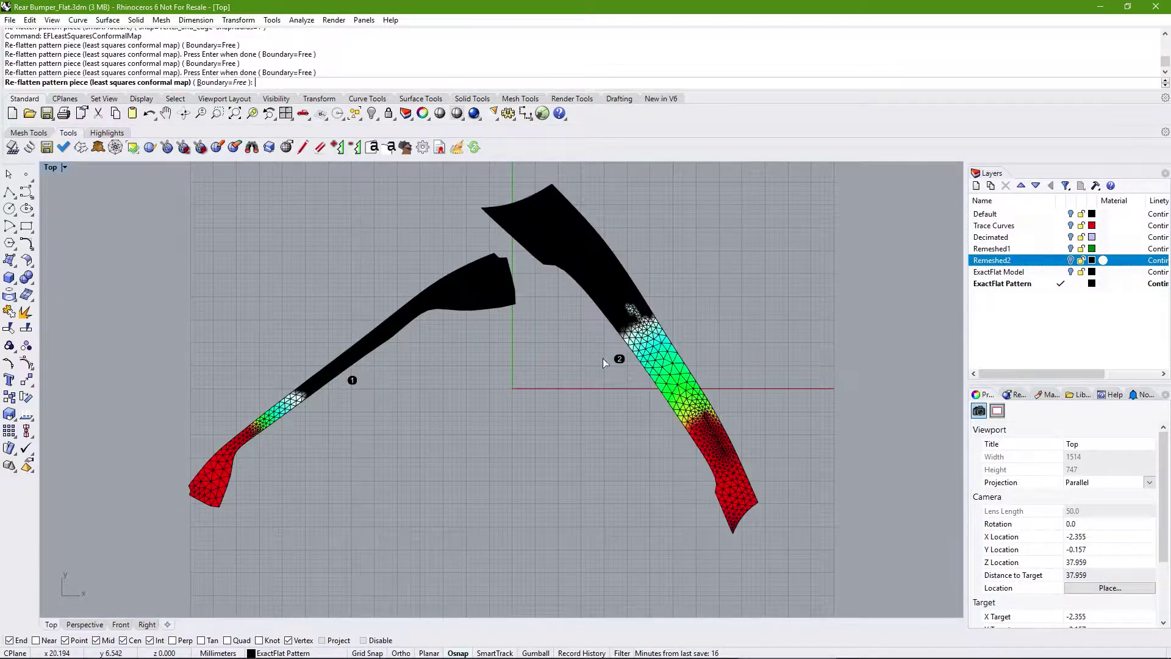
- Re-flatten both pieces again with Boundary=Fixed, then type EFRel
{"action": "left_click", "coordinate": [234, 83]}
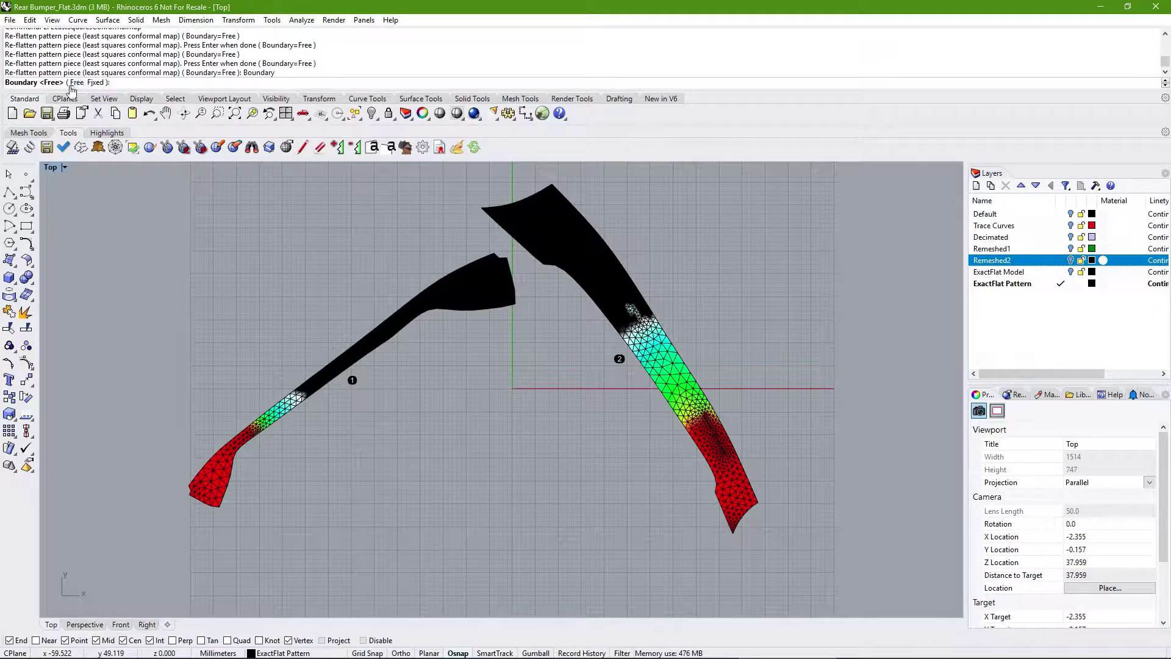
{"action": "left_click", "coordinate": [96, 82]}
{"action": "left_click", "coordinate": [374, 346]}
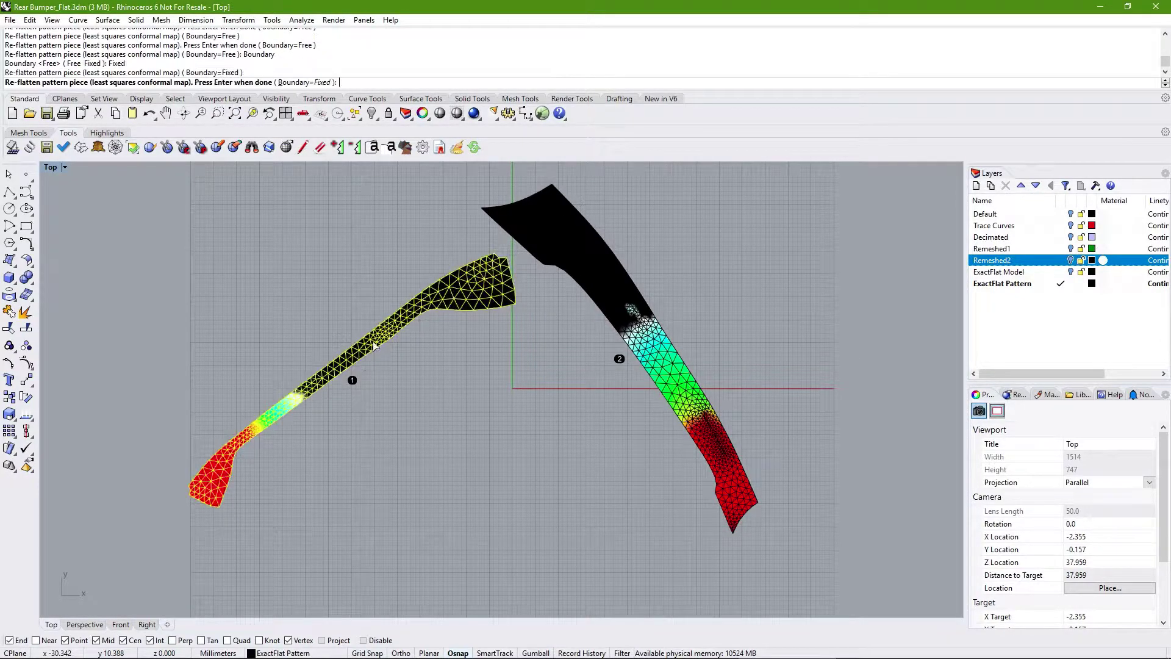
{"action": "key", "text": "Return"}
{"action": "left_click", "coordinate": [635, 346]}
{"action": "key", "text": "Return"}
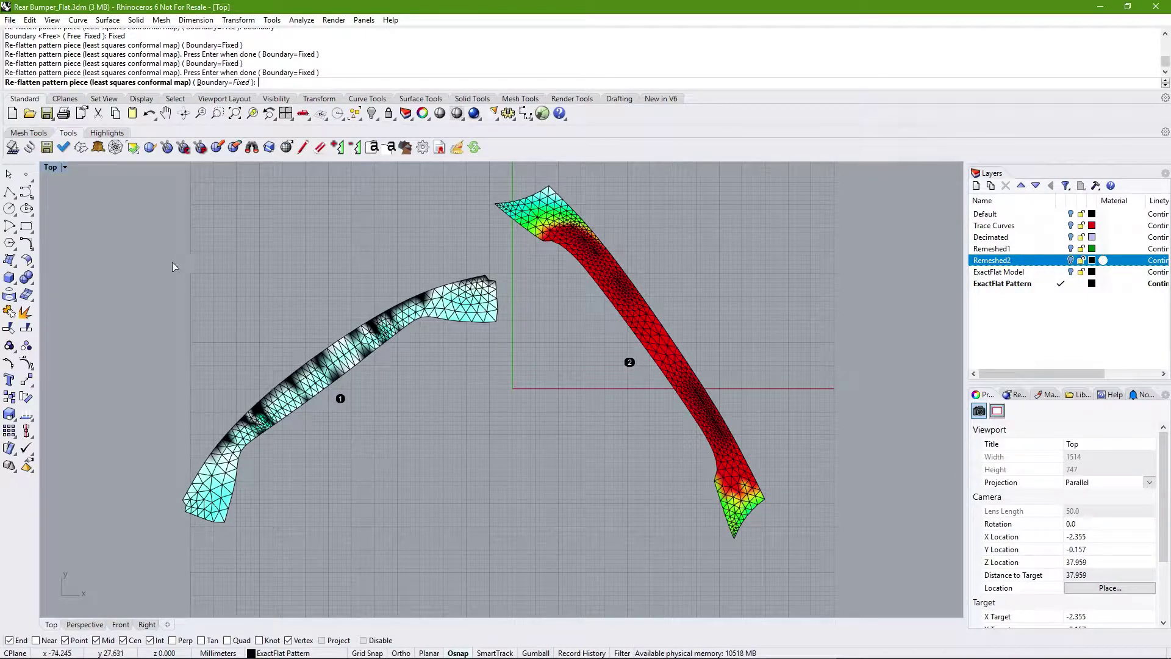
{"action": "key", "text": "Return"}
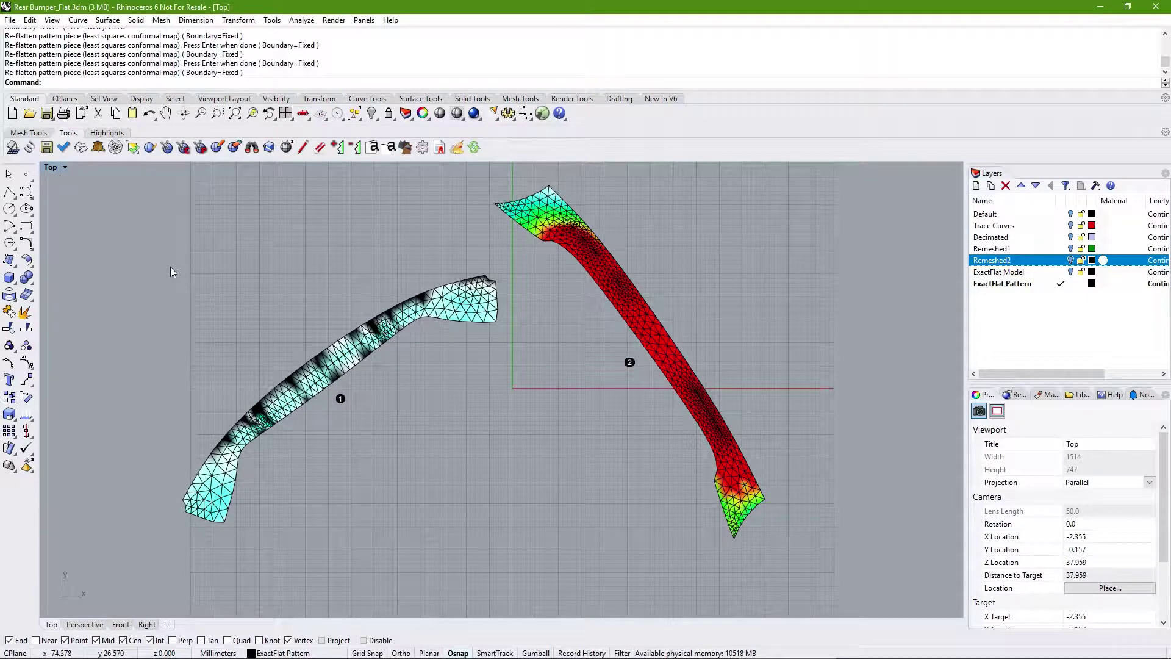
{"action": "type", "text": "EF"}
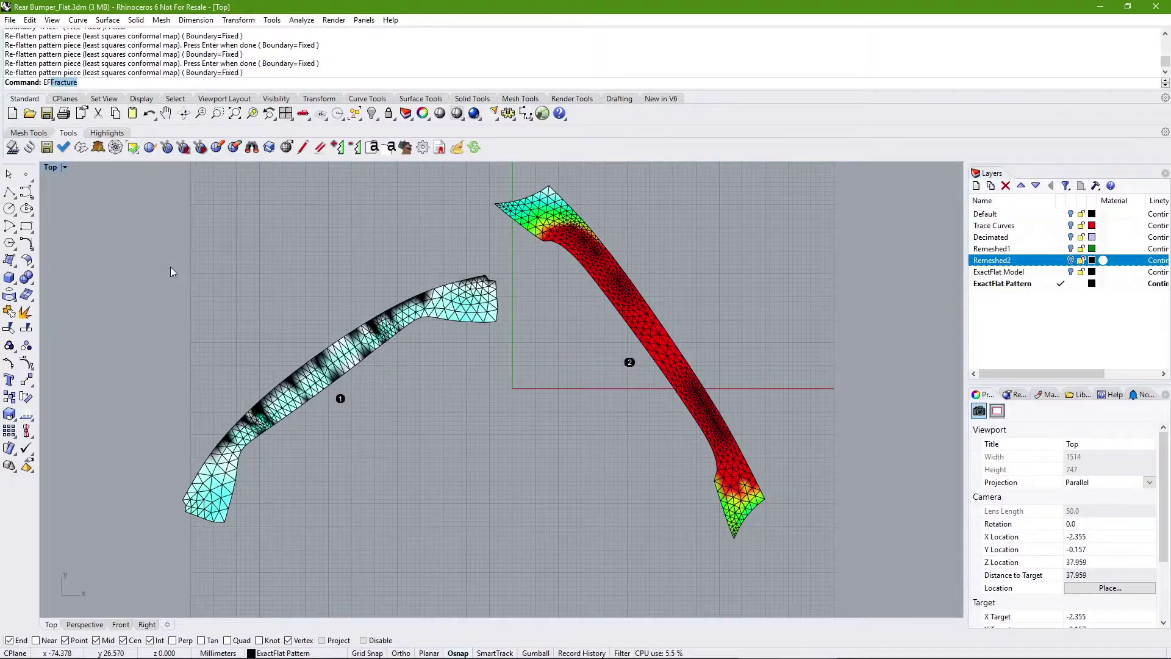
{"action": "type", "text": "Rel"}
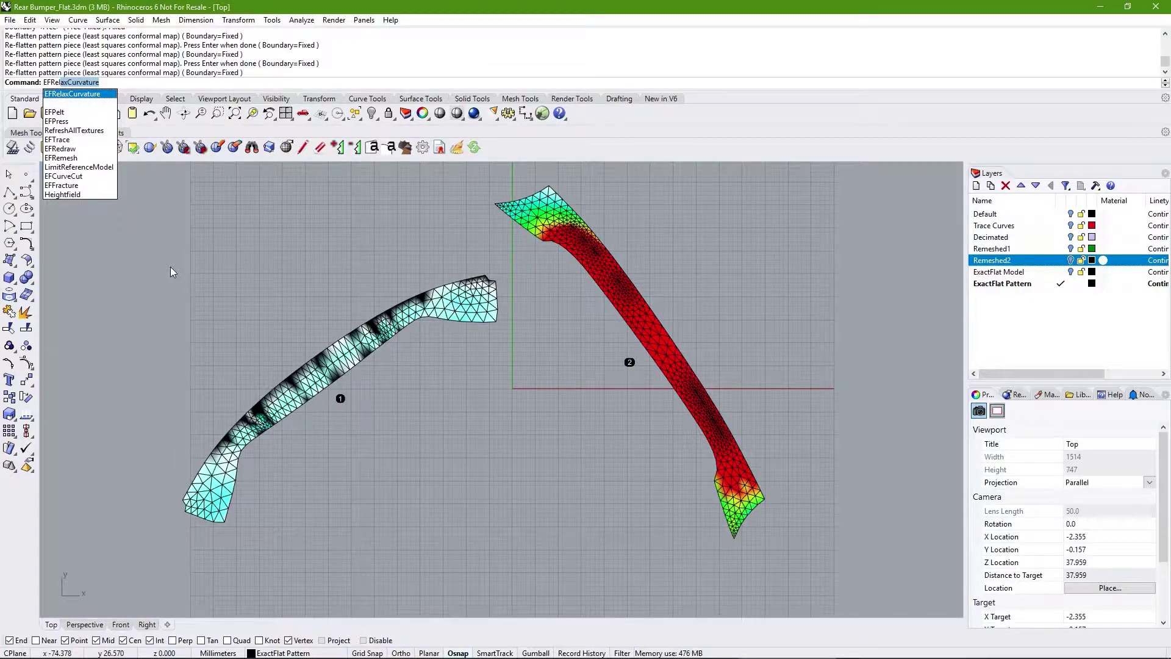
- Run EFRelaxCurvature with the Dihedral method on the pattern pieces
{"action": "key", "text": "Return"}
{"action": "left_click", "coordinate": [183, 82]}
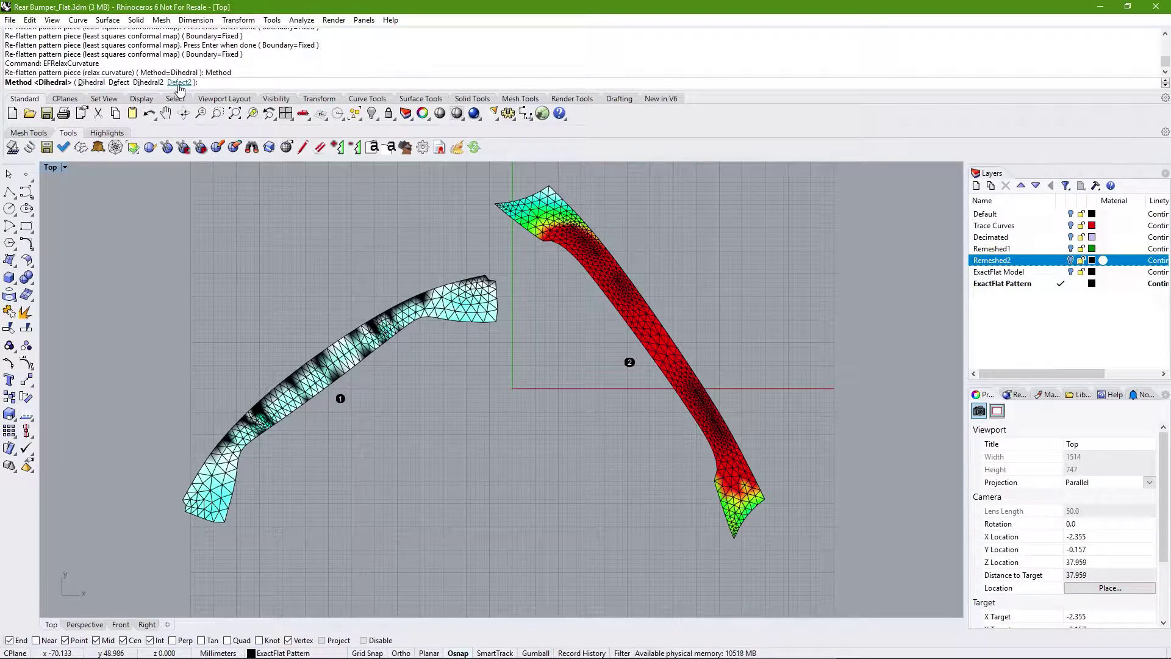
{"action": "left_click", "coordinate": [98, 80]}
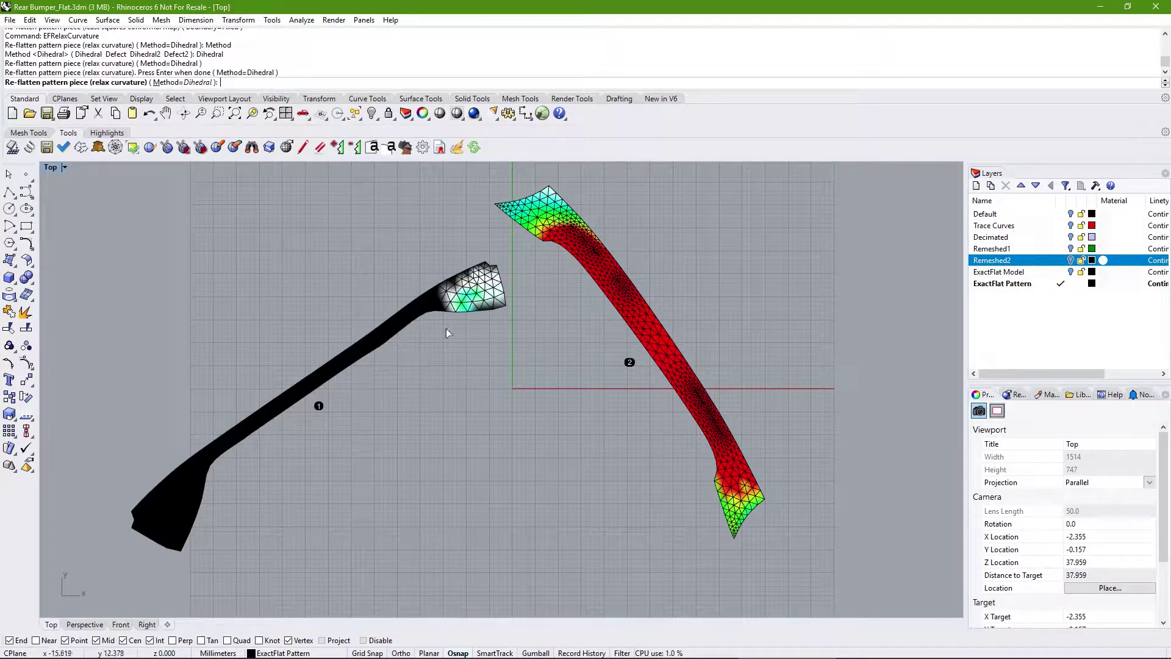
{"action": "left_click", "coordinate": [630, 330]}
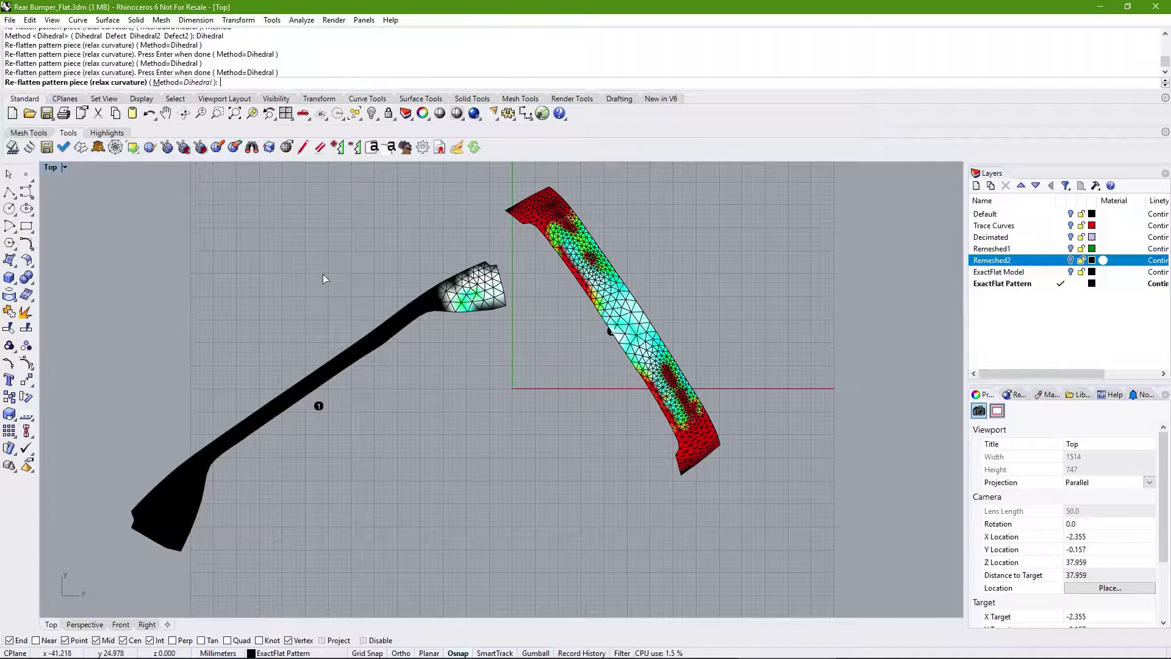
- Run EFPress on the right pattern piece, then on the left piece
{"action": "key", "text": "Return"}
{"action": "type", "text": "EFPress"}
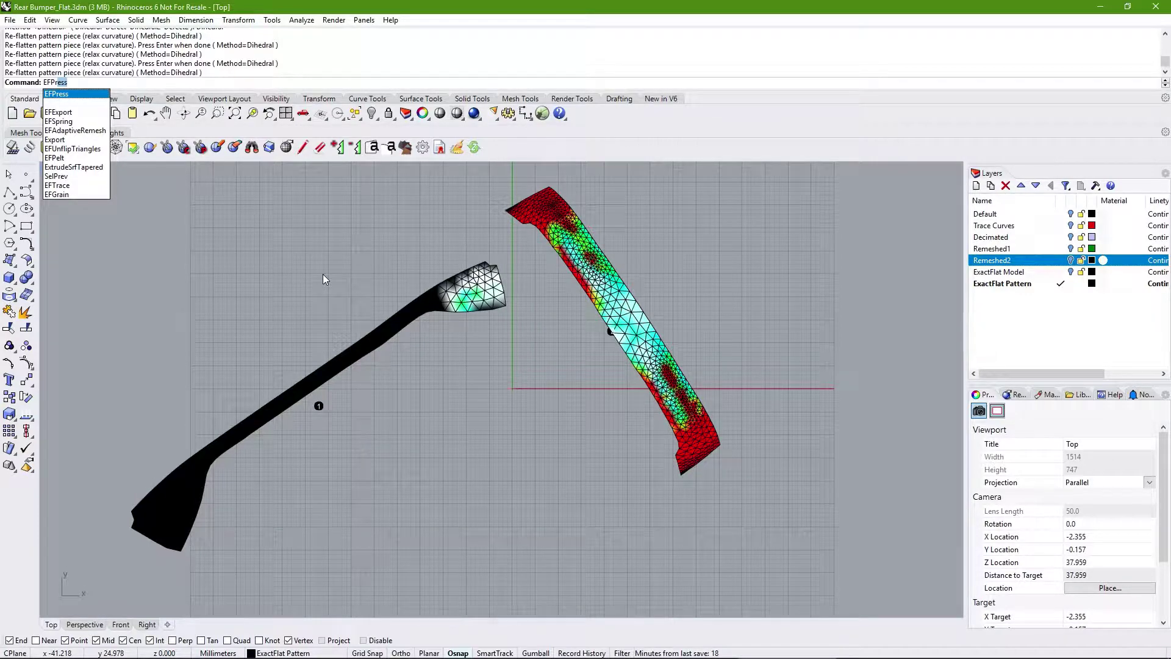
{"action": "key", "text": "Return"}
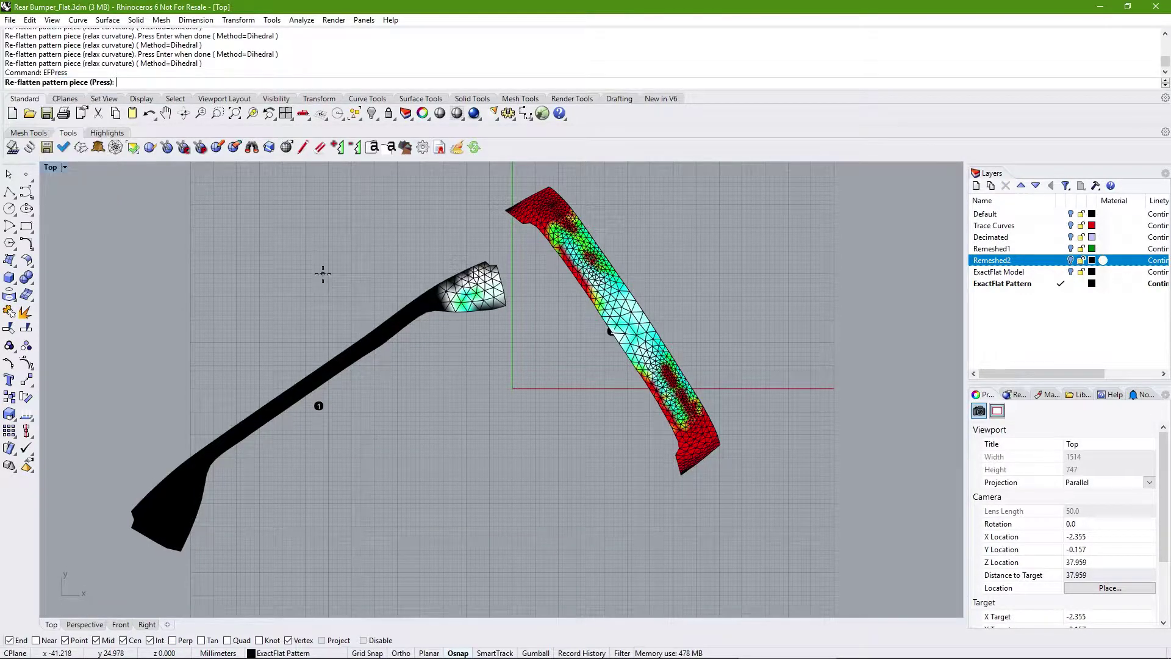
{"action": "left_click", "coordinate": [694, 461]}
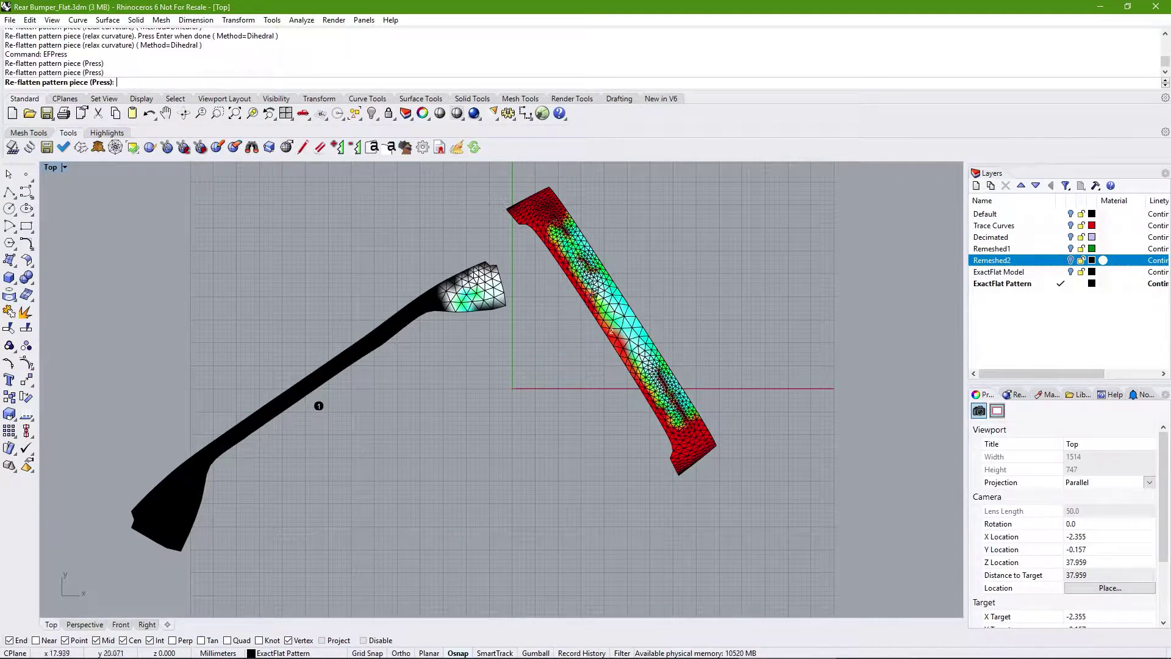
{"action": "left_click", "coordinate": [396, 315]}
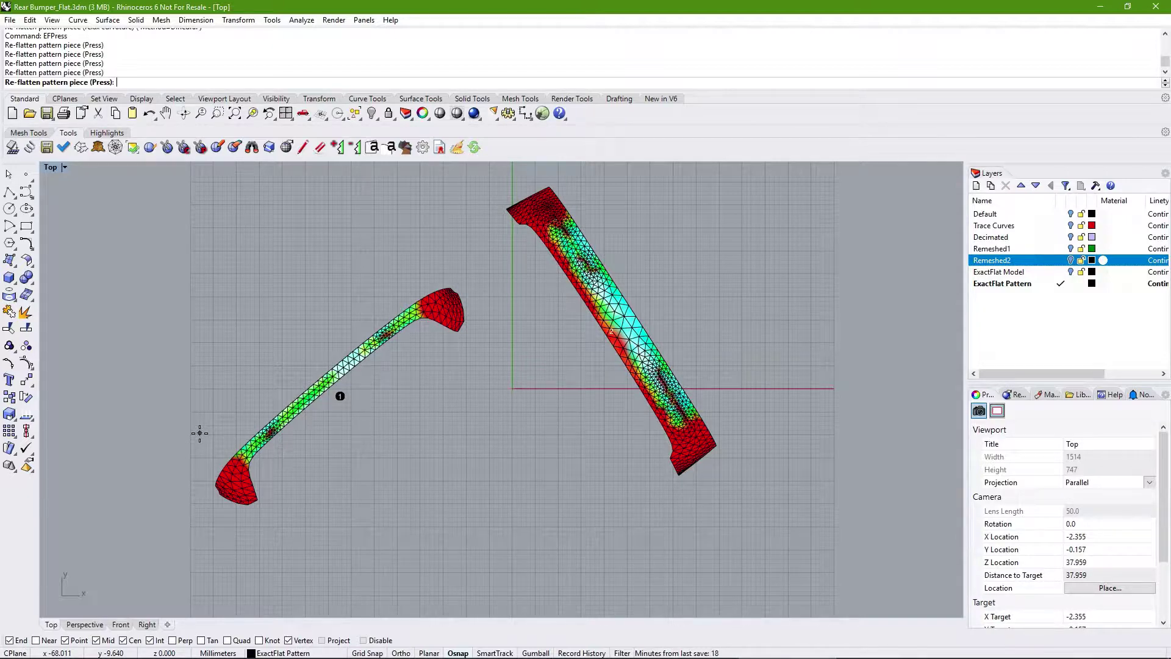
- Re-flatten the left and right bumper pattern pieces using the pelt method
{"action": "left_click", "coordinate": [97, 147]}
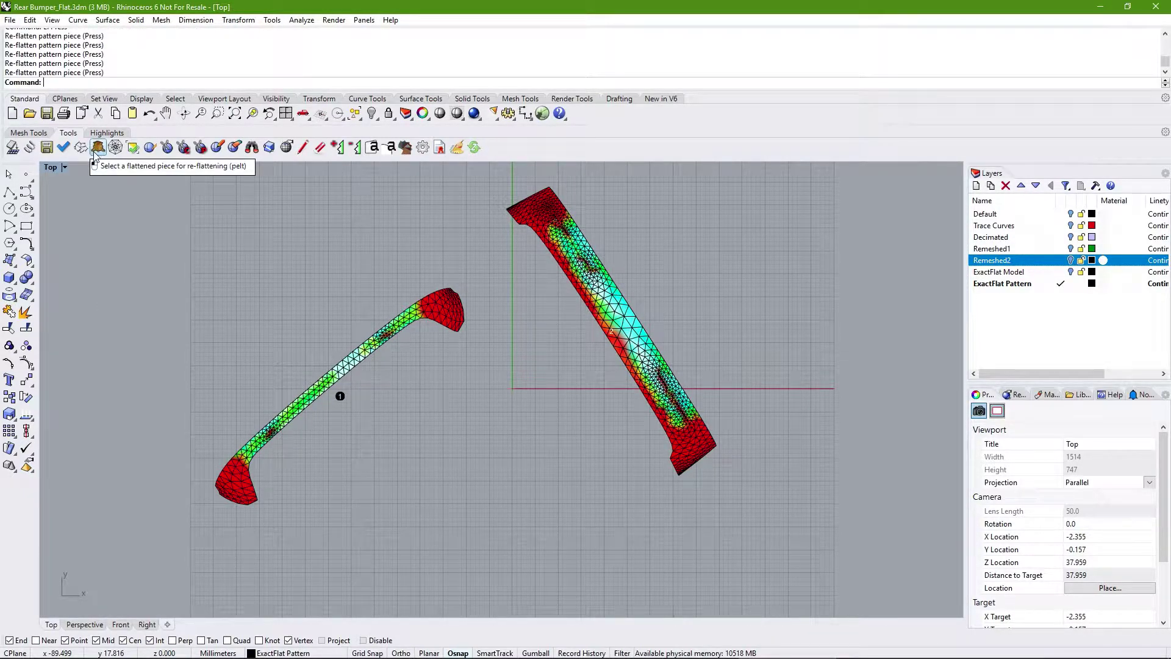
{"action": "left_click", "coordinate": [328, 378]}
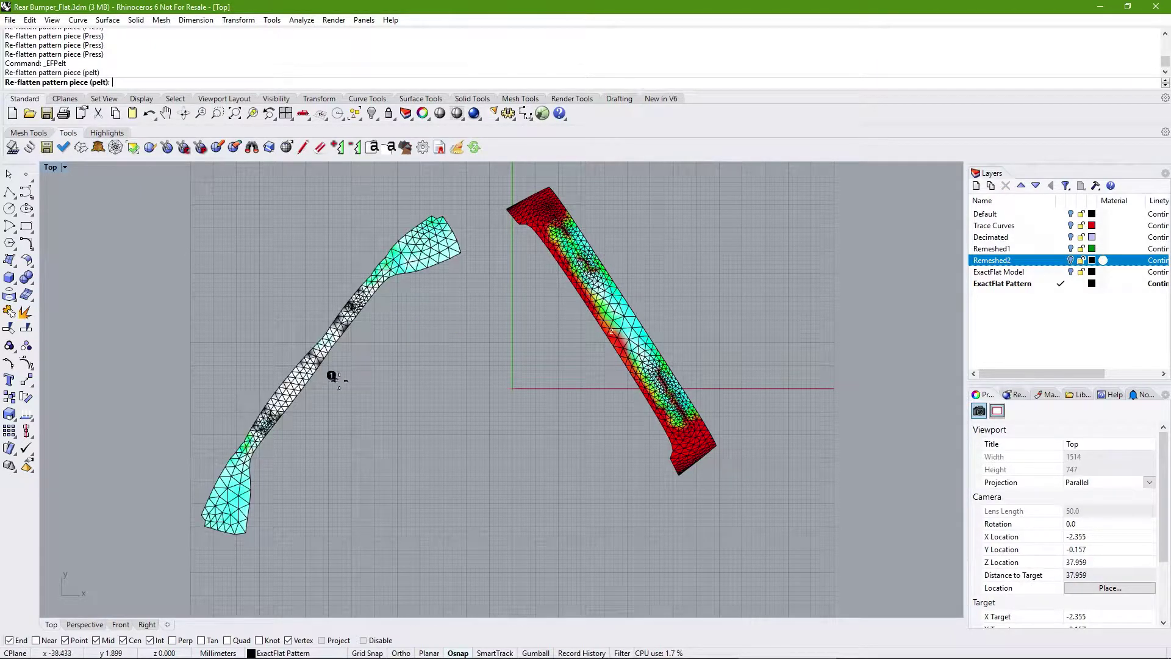
{"action": "left_click", "coordinate": [610, 341]}
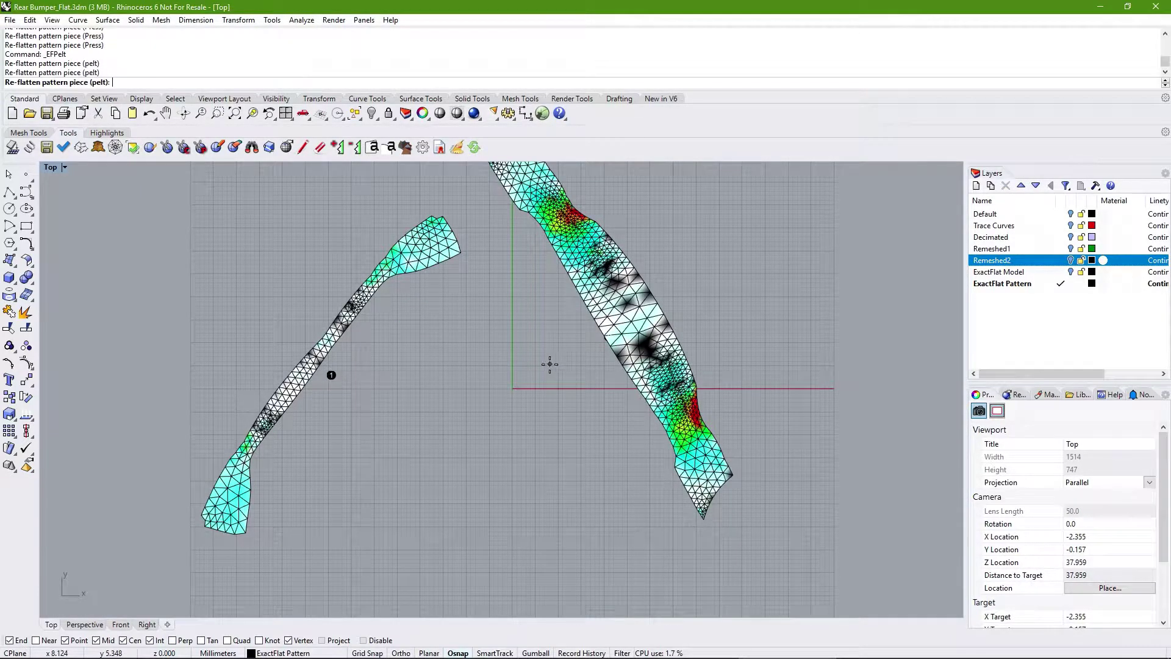
{"action": "key", "text": "Left"}
{"action": "key", "text": "Up"}
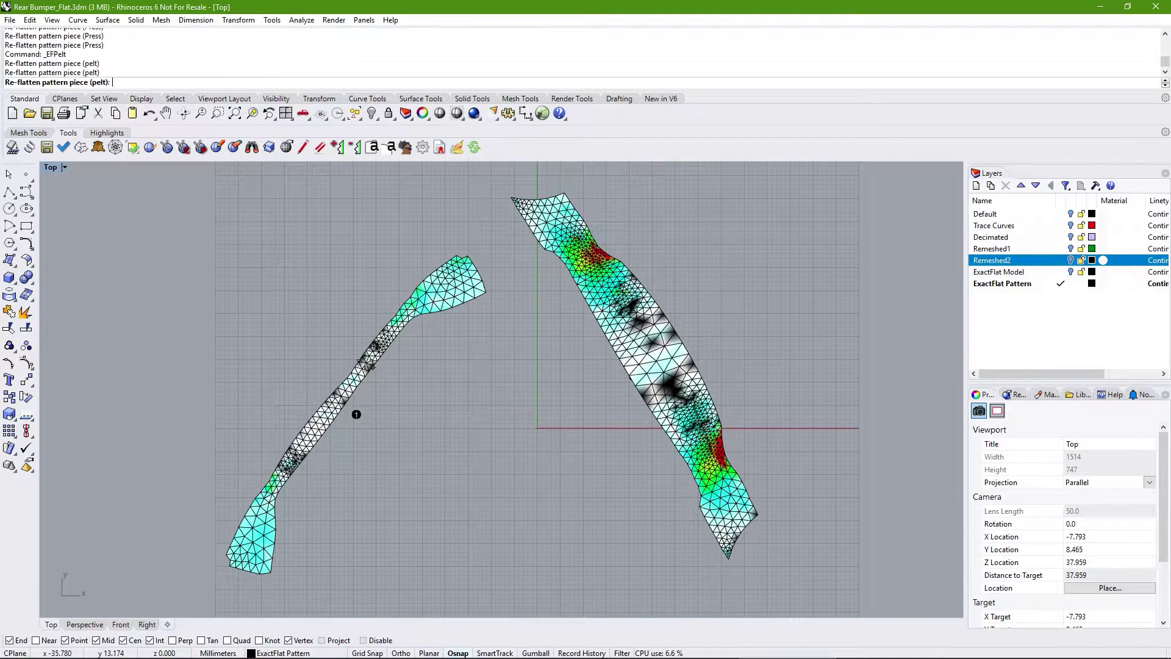
{"action": "key", "text": "Return"}
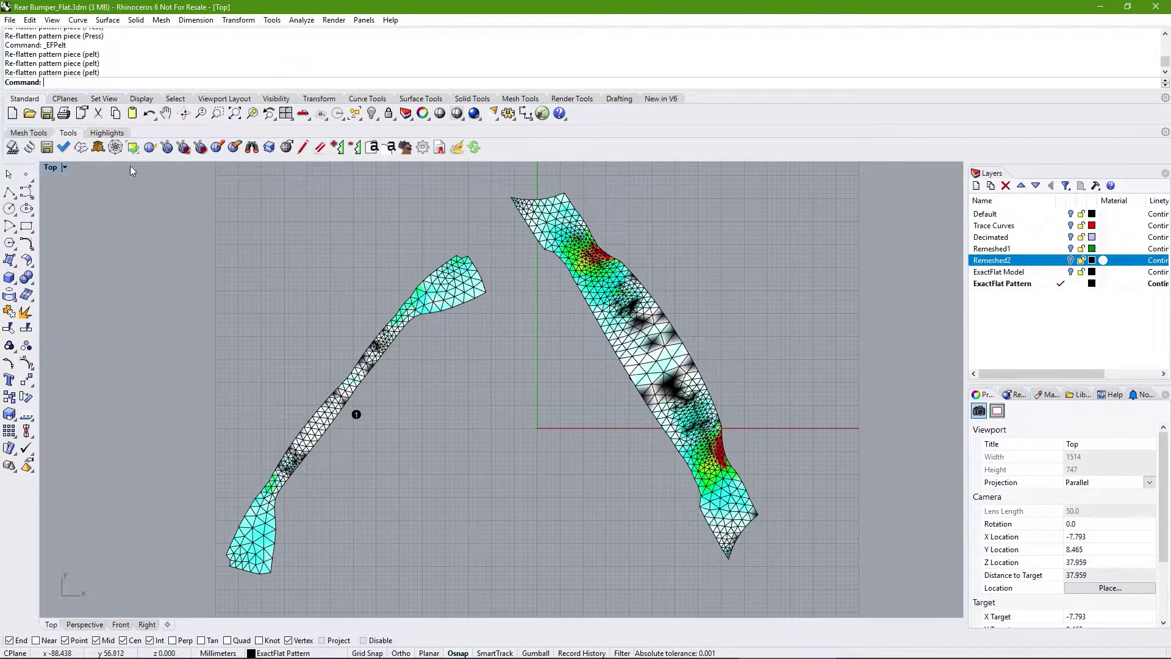